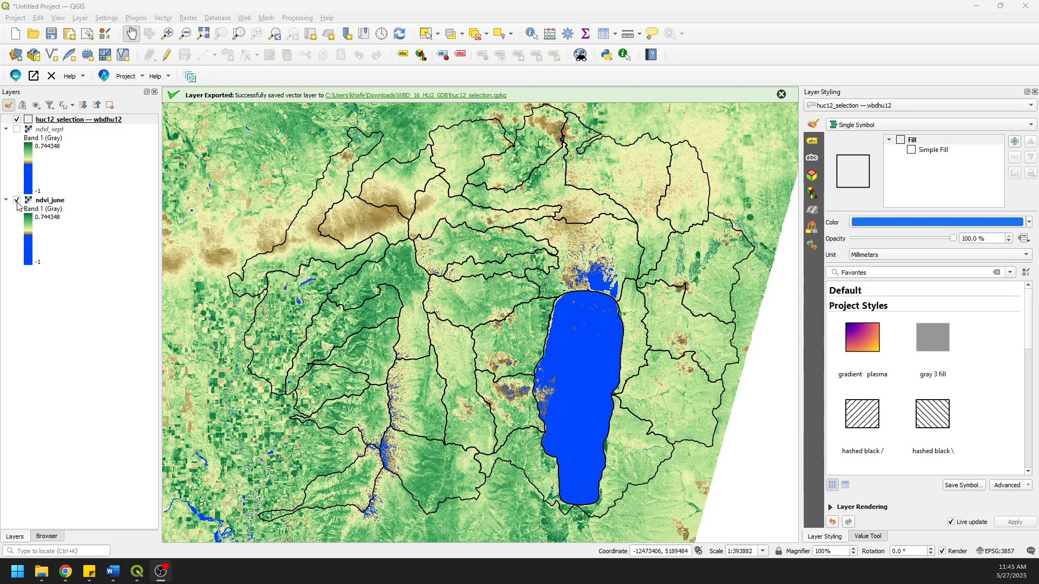
# - Toggle the visibility of the ndvi_sept layer to compare it with ndvi_june, ending with ndvi_sept shown
pyautogui.click(17, 130)
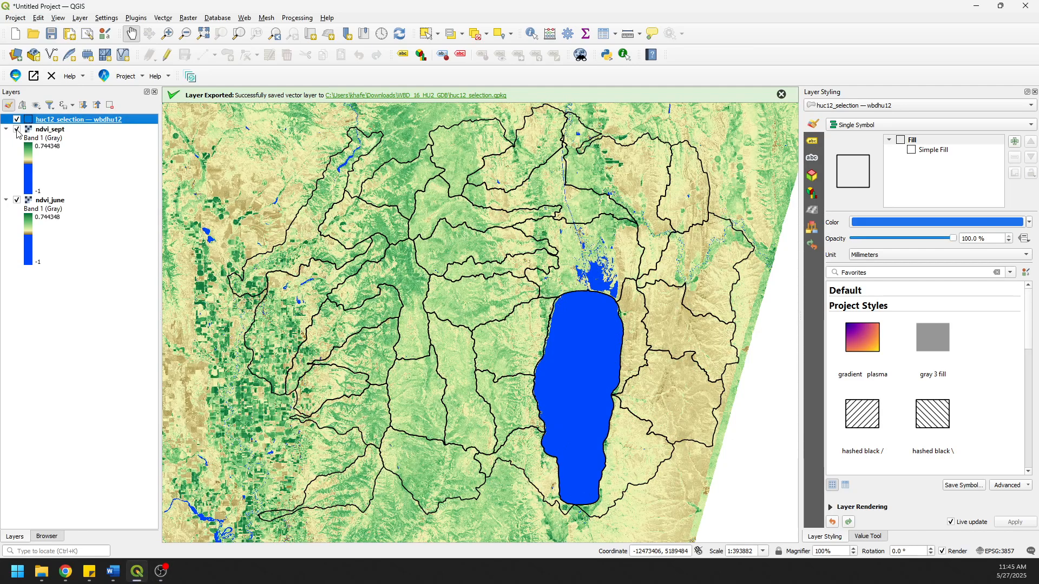
pyautogui.click(16, 131)
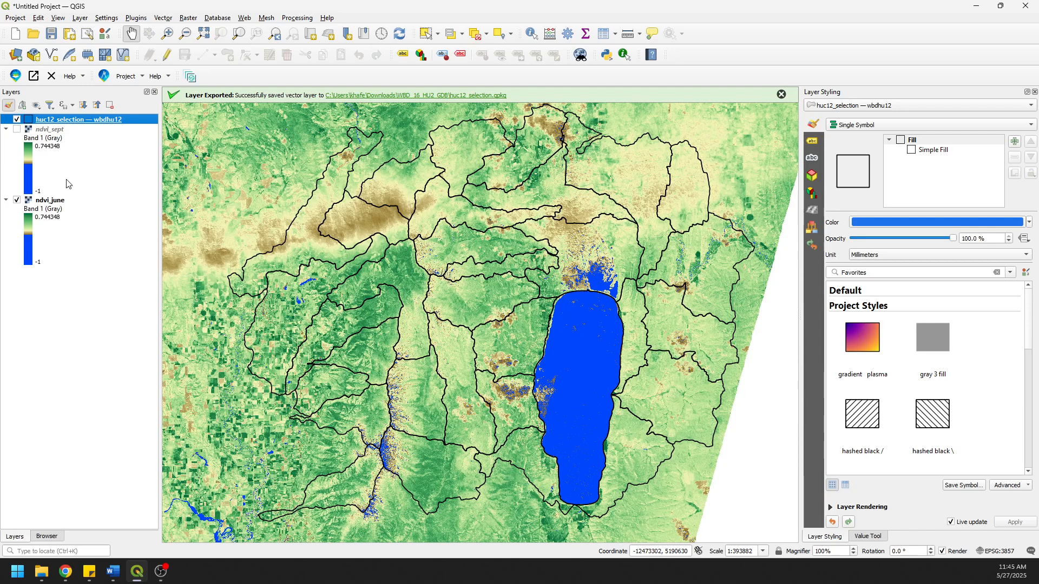
pyautogui.click(17, 130)
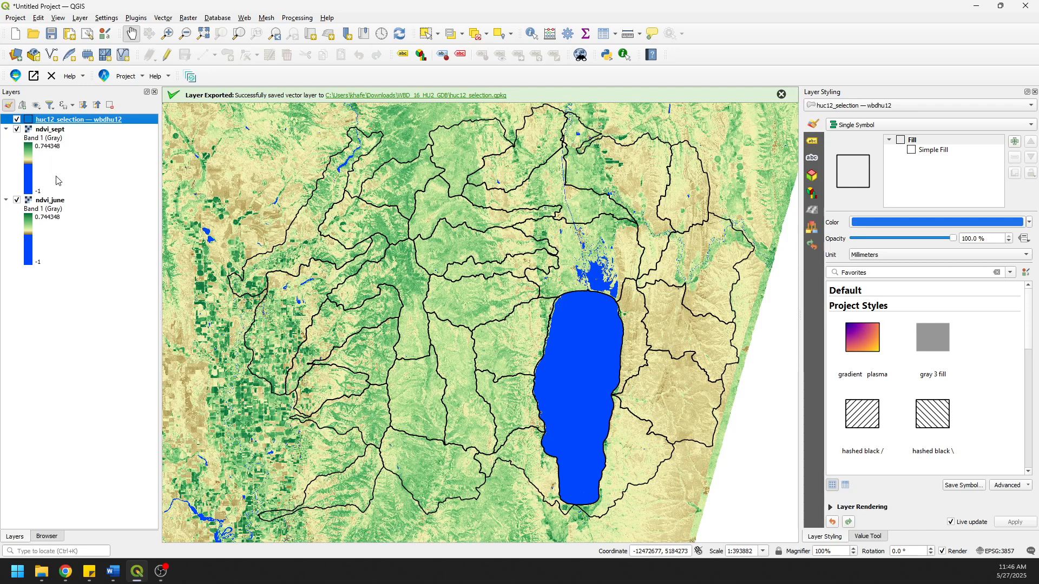
pyautogui.click(66, 551)
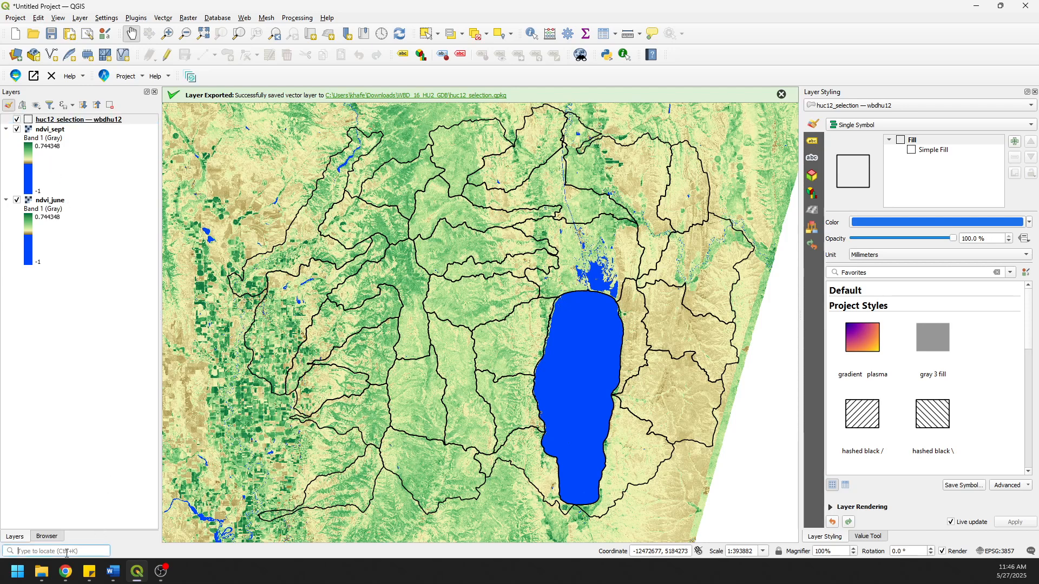
pyautogui.write('zonal')
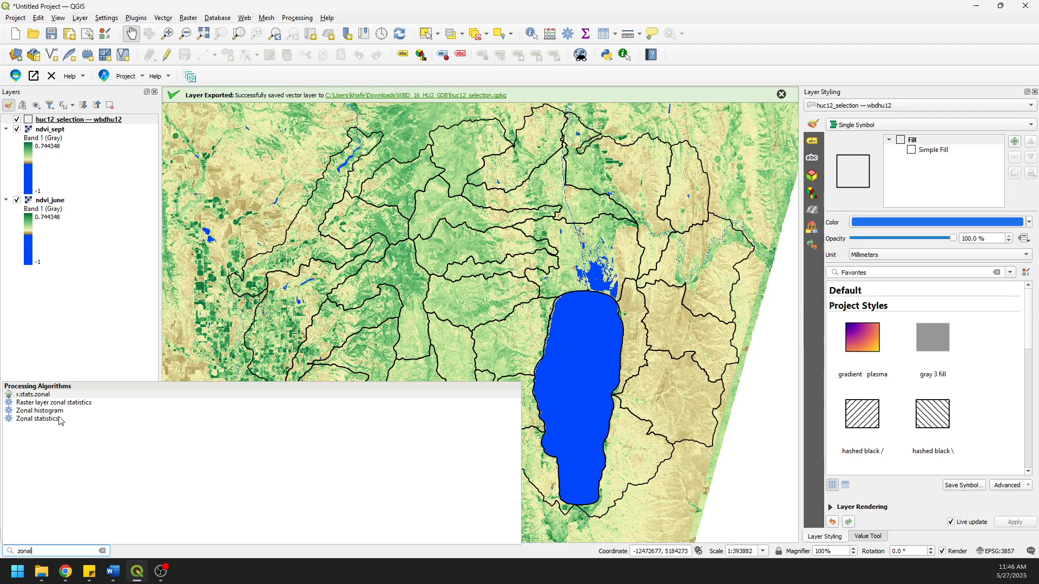
pyautogui.click(38, 421)
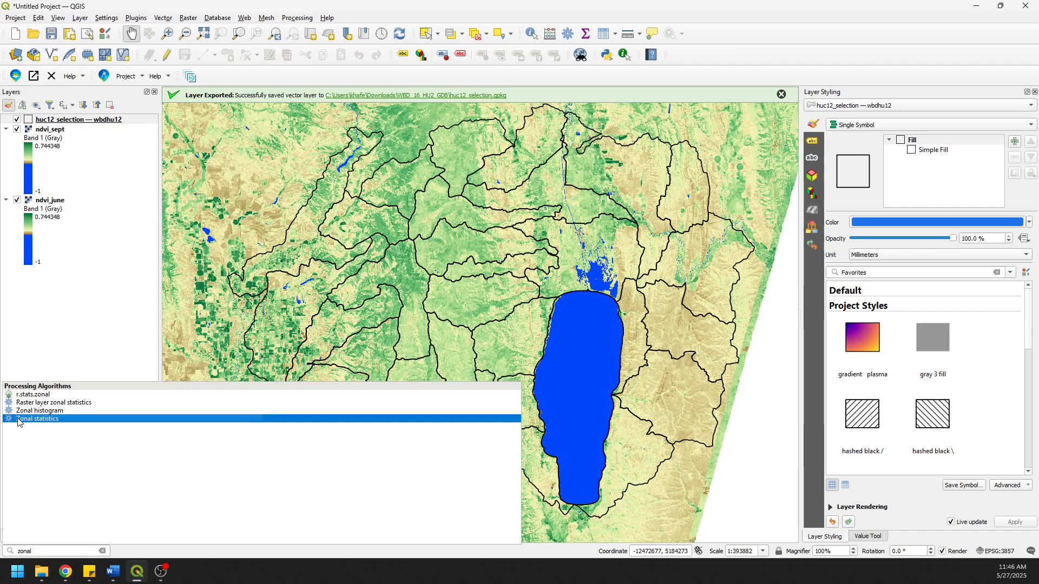
pyautogui.doubleClick(18, 421)
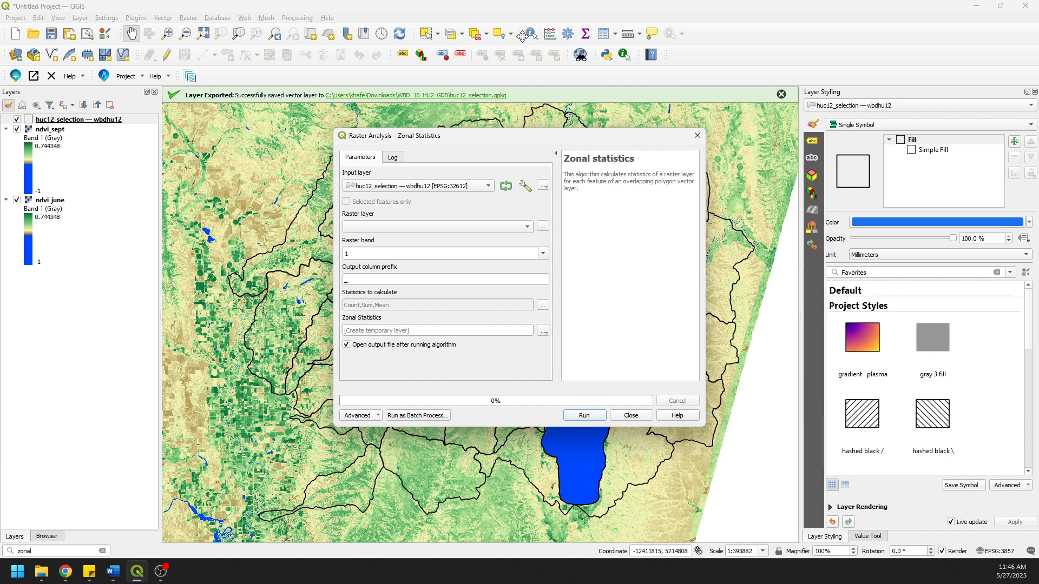
pyautogui.click(697, 135)
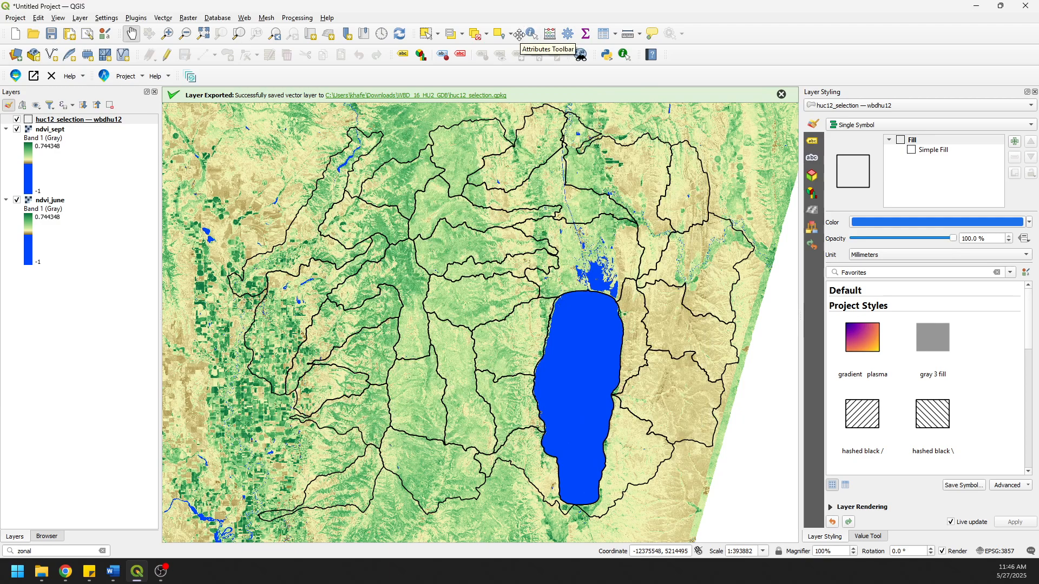
# - Find the Zonal statistics algorithm in the Processing Toolbox and open it
pyautogui.click(572, 35)
pyautogui.click(849, 120)
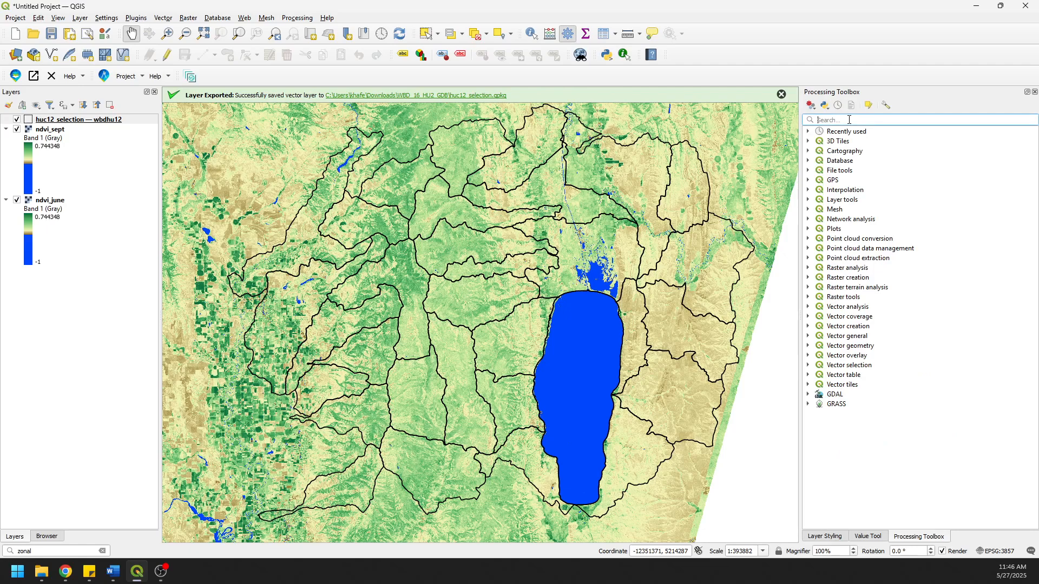
pyautogui.write('zo')
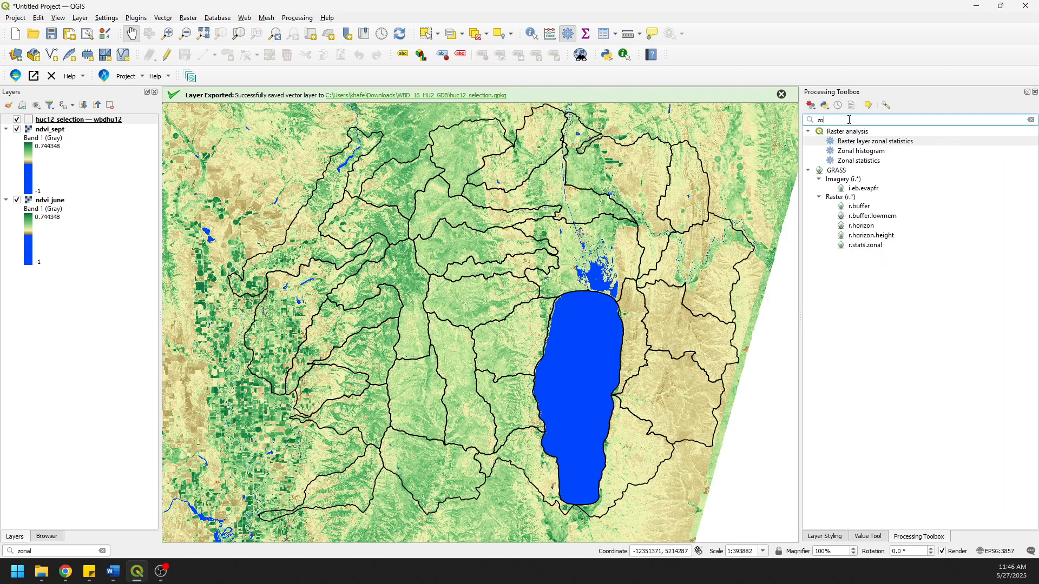
pyautogui.write('nal sta')
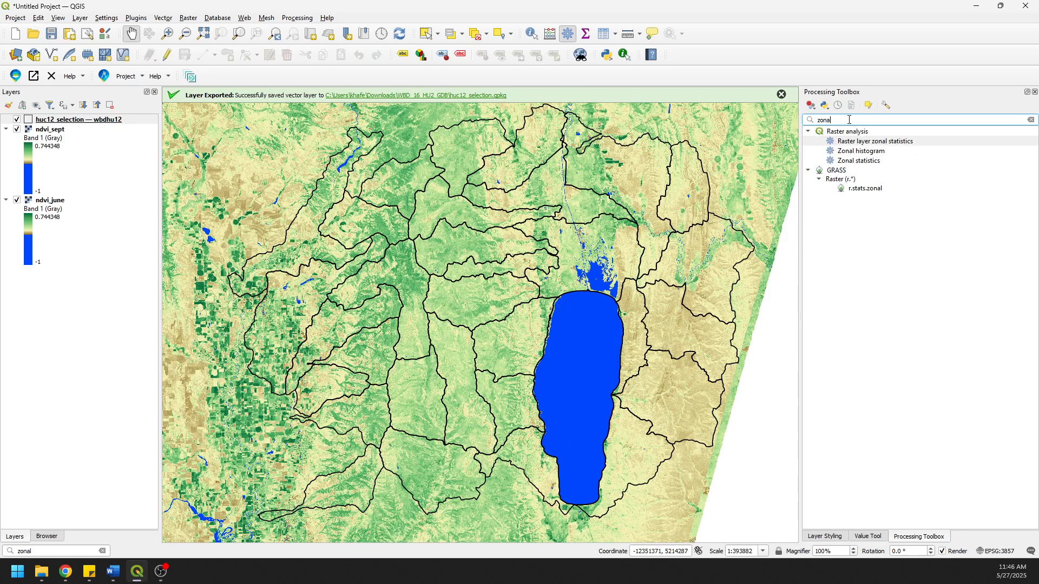
pyautogui.doubleClick(853, 163)
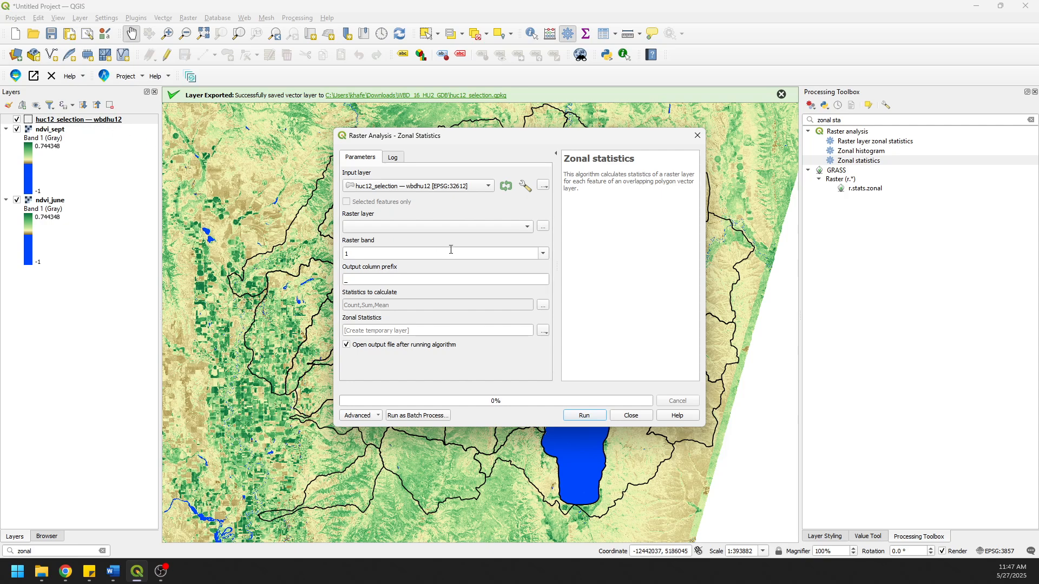
# - Set ndvi_june as the raster layer for the zonal statistics and ndvi_june_ as the output column prefix
pyautogui.click(470, 232)
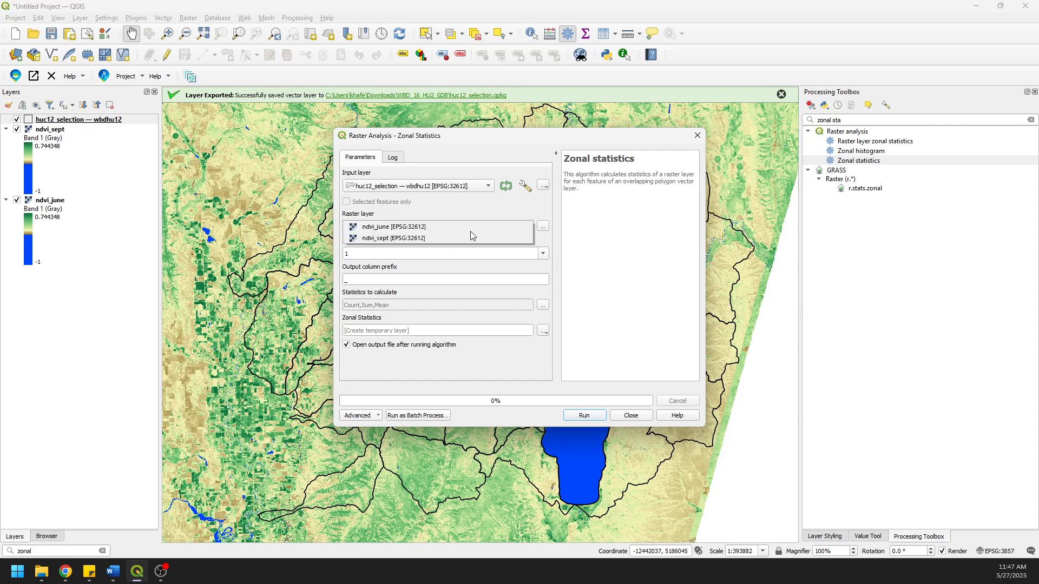
pyautogui.click(399, 227)
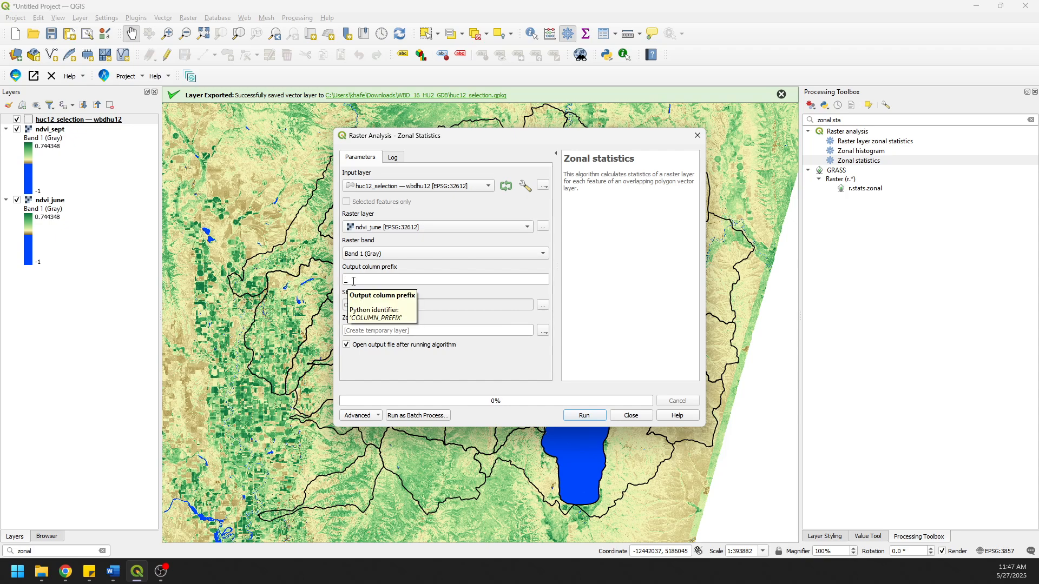
pyautogui.click(354, 281)
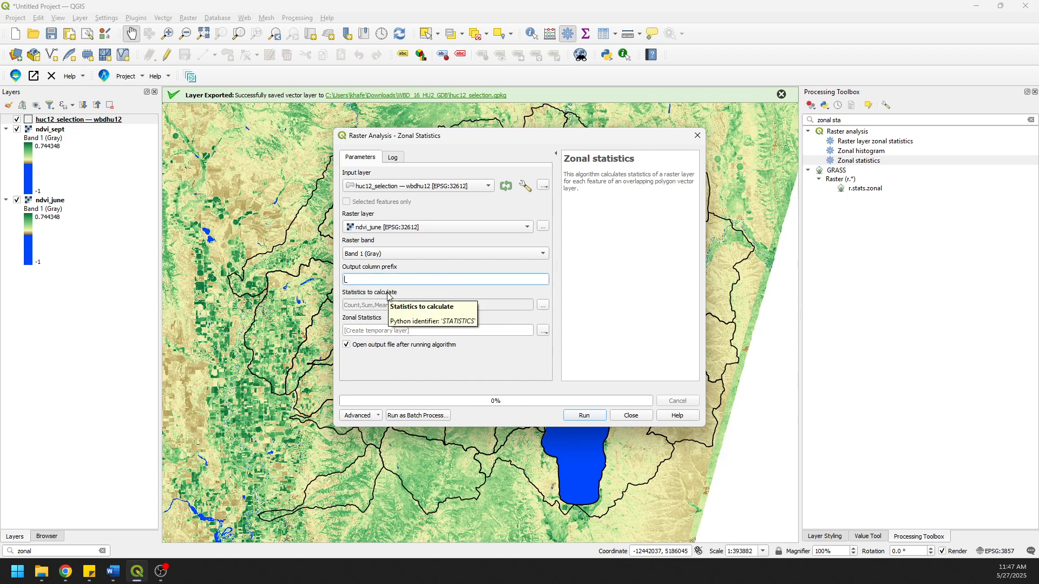
pyautogui.write('ndvi_')
pyautogui.write('june')
pyautogui.write('_')
pyautogui.press('BackSpace')
pyautogui.write('e_')
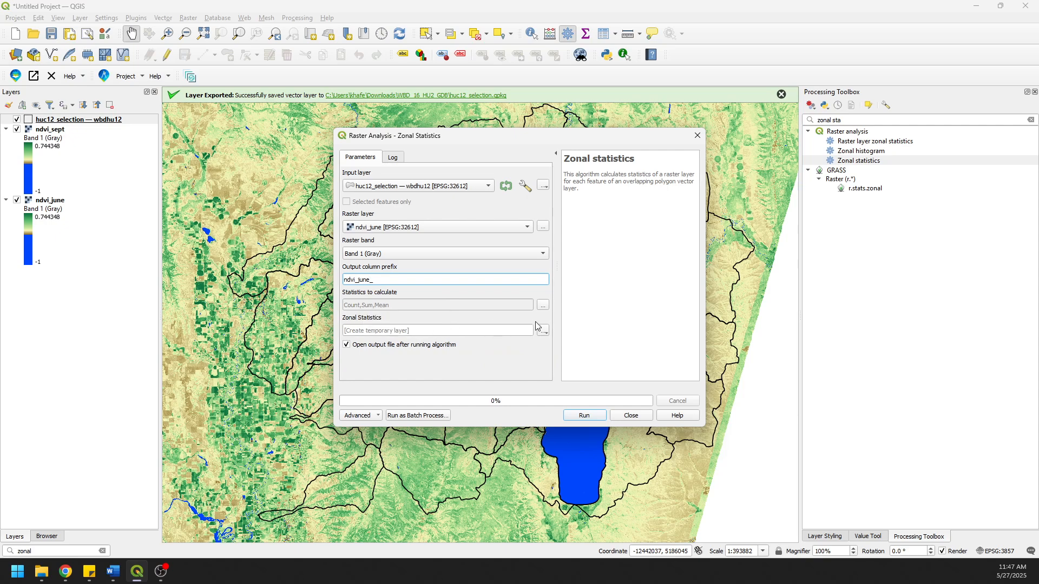
# - Limit the statistics to calculate to Mean only
pyautogui.click(543, 306)
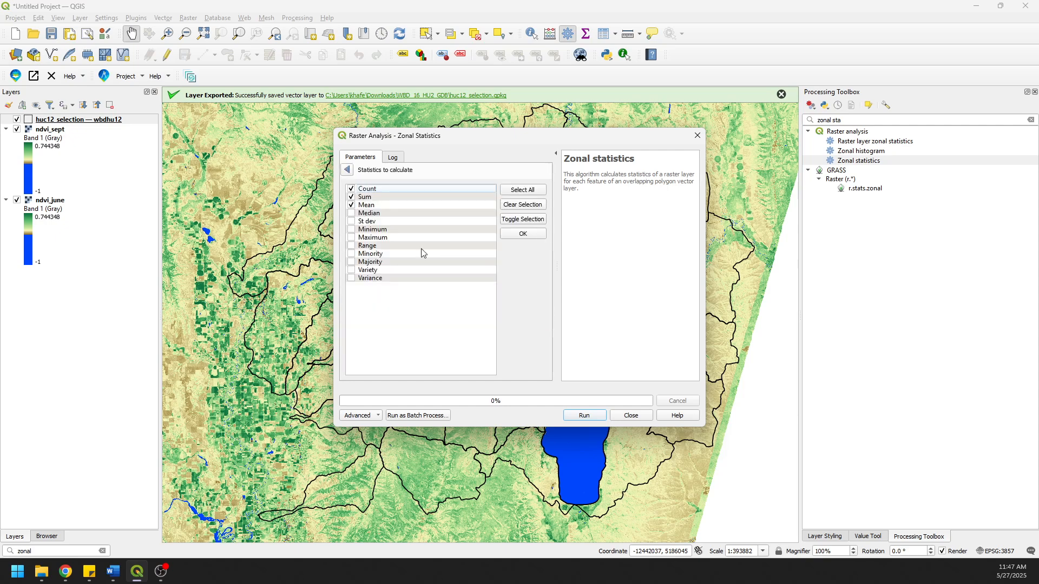
pyautogui.click(352, 197)
pyautogui.click(523, 234)
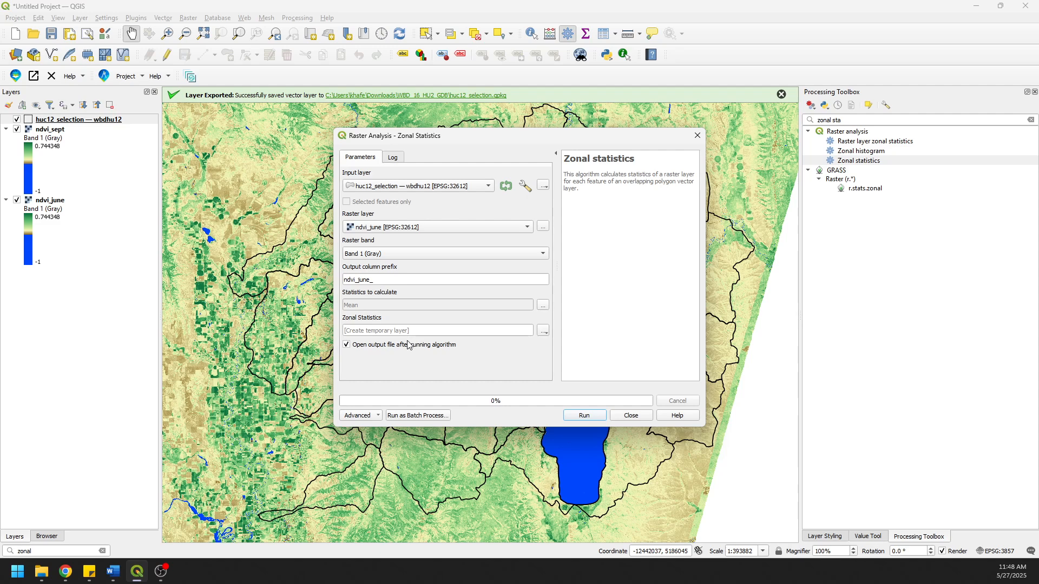
# - Try to append the zonal statistics output to the wbdhu12 layer in huc12_selection.gpkg
pyautogui.click(545, 334)
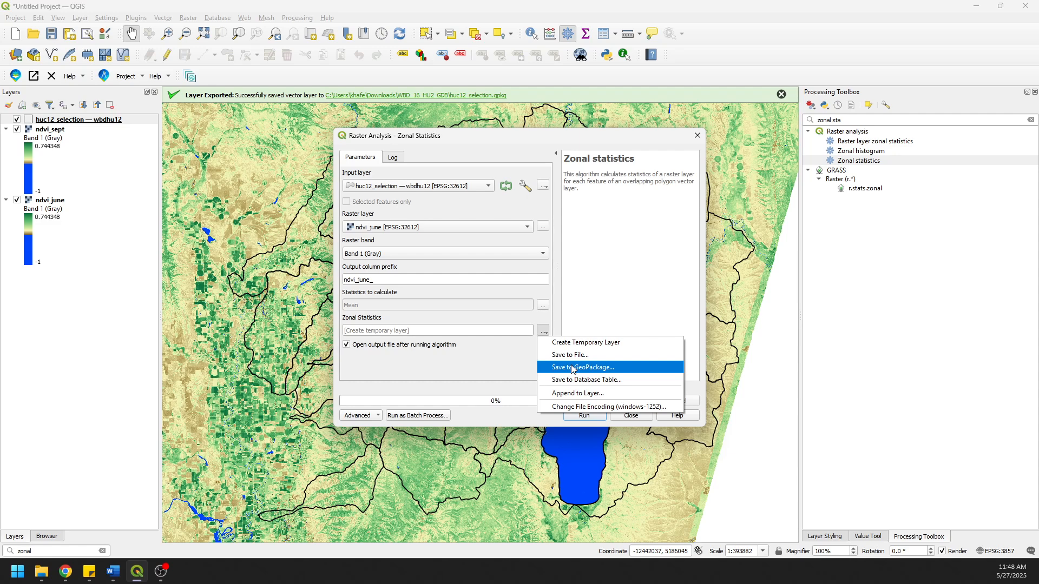
pyautogui.click(571, 394)
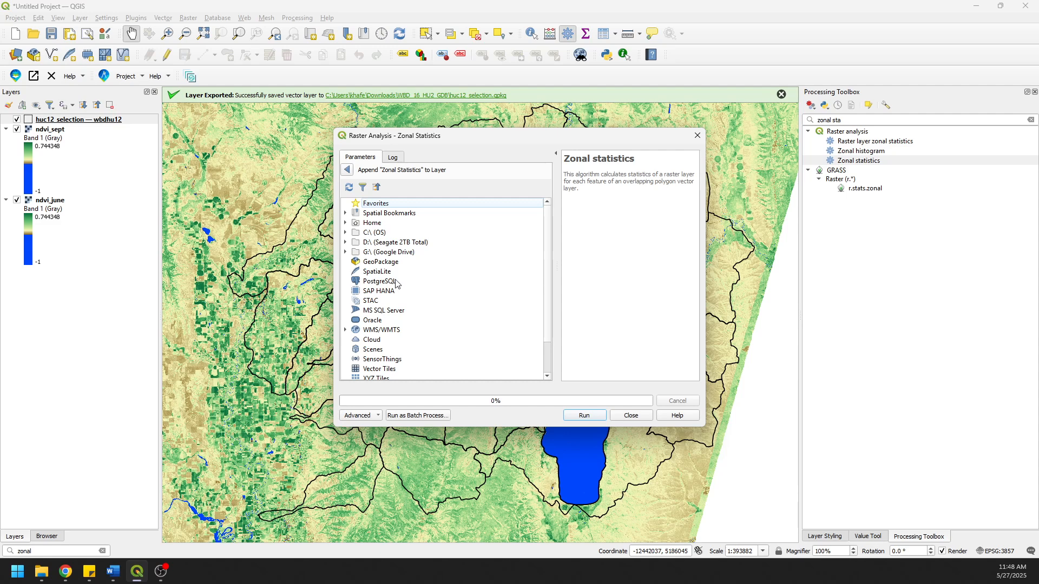
pyautogui.click(346, 224)
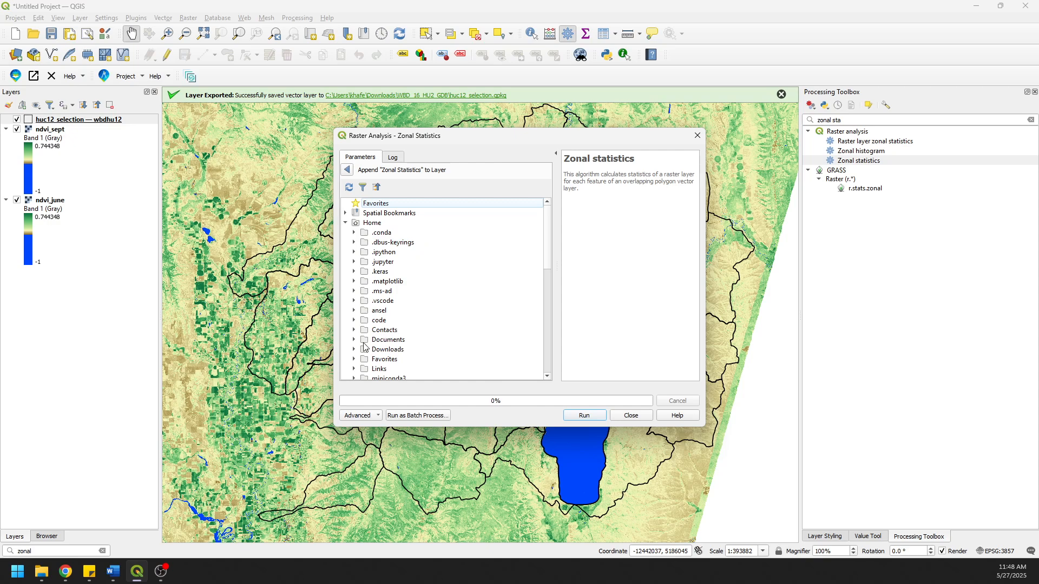
pyautogui.scroll(-6, 447, 349)
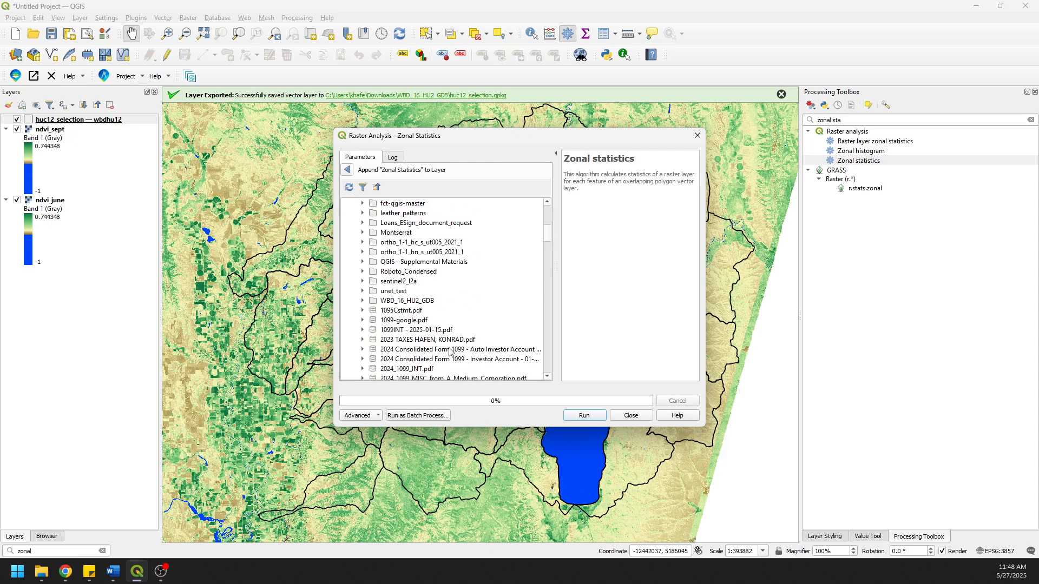
pyautogui.scroll(-1, 448, 348)
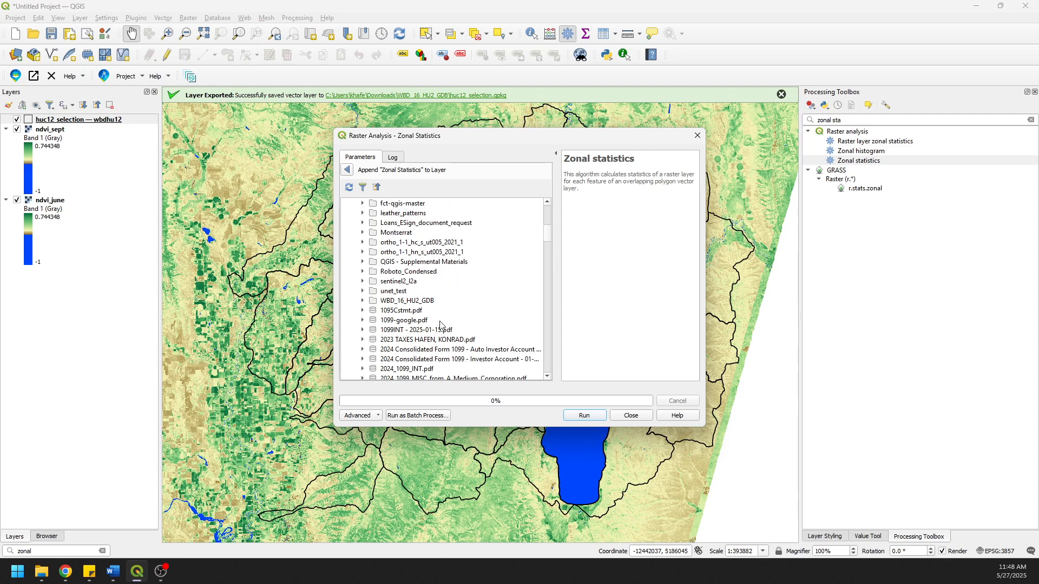
pyautogui.click(363, 300)
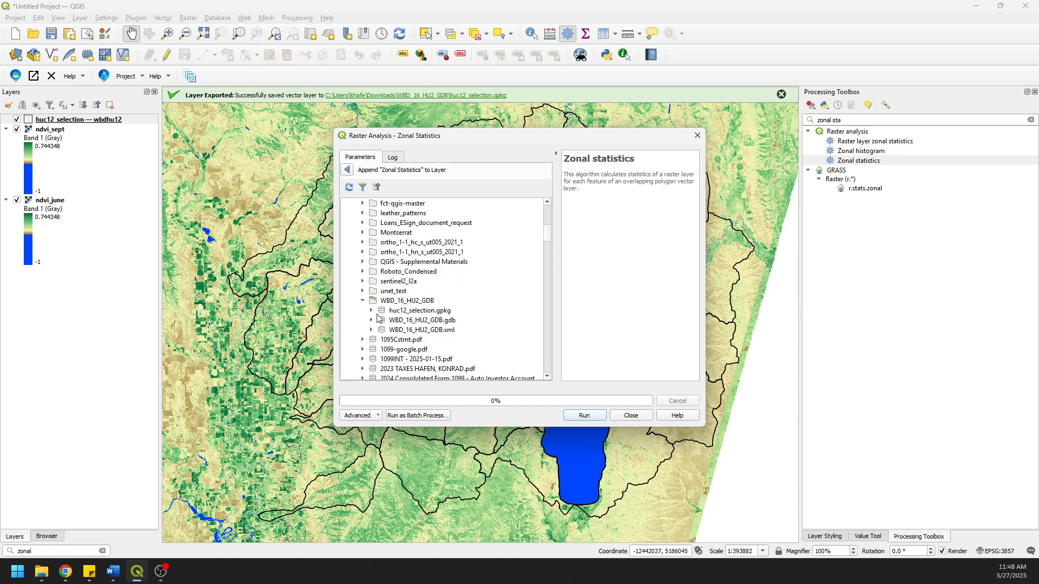
pyautogui.click(372, 310)
pyautogui.click(414, 321)
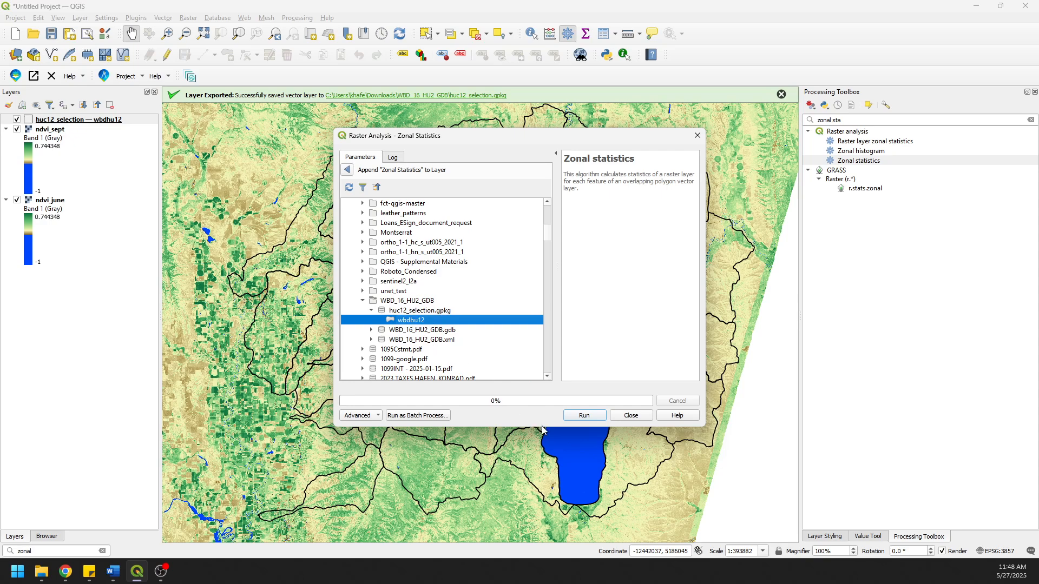
pyautogui.doubleClick(411, 321)
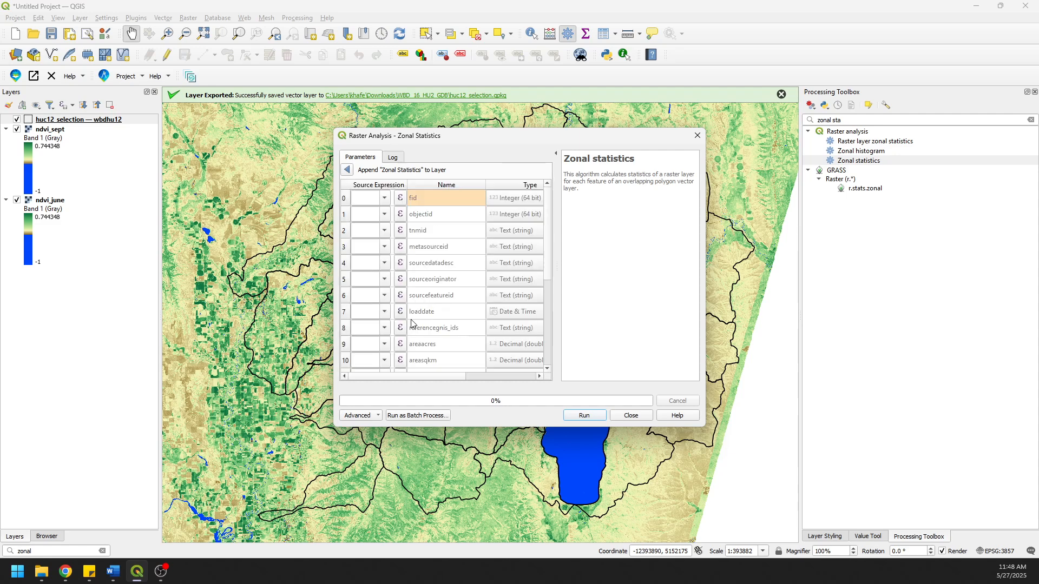
pyautogui.click(347, 170)
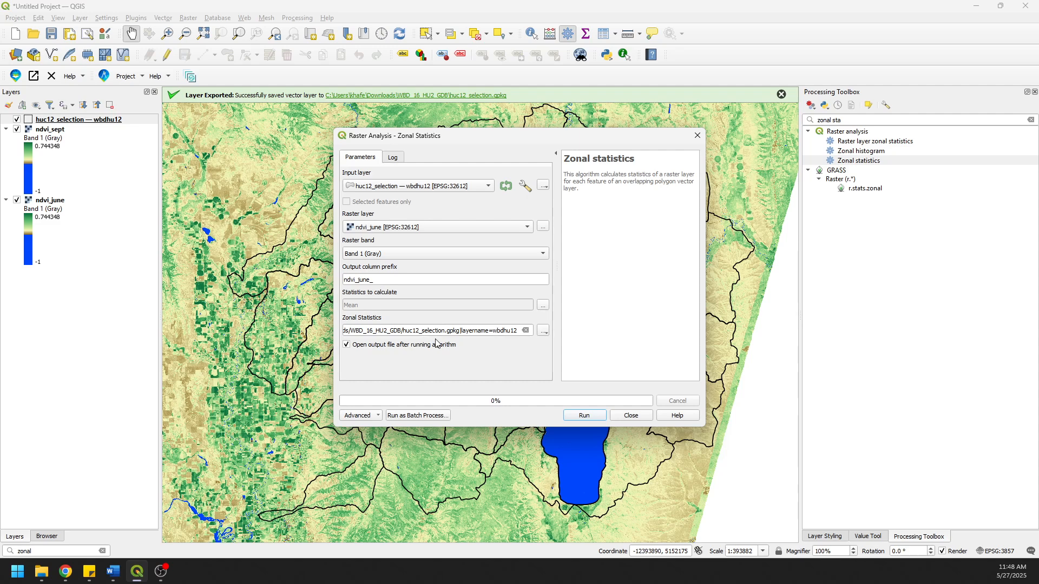
pyautogui.click(585, 416)
# - Direct the output to huc12_selection.gpkg in the WBD_16_HU2_GDB folder as layer huc12_ndvi_june and run the zonal statistics
pyautogui.click(543, 331)
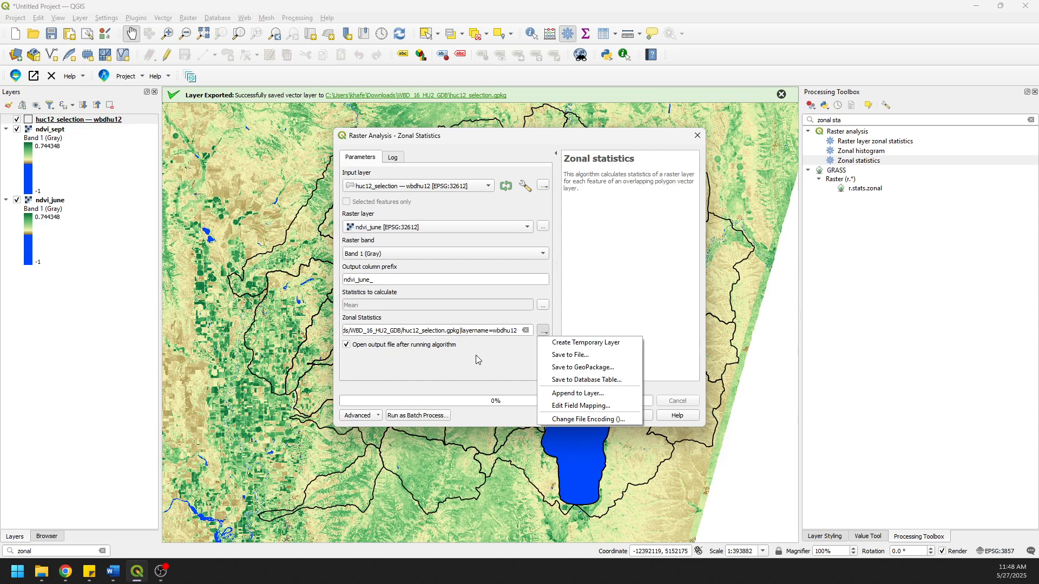
pyautogui.click(582, 367)
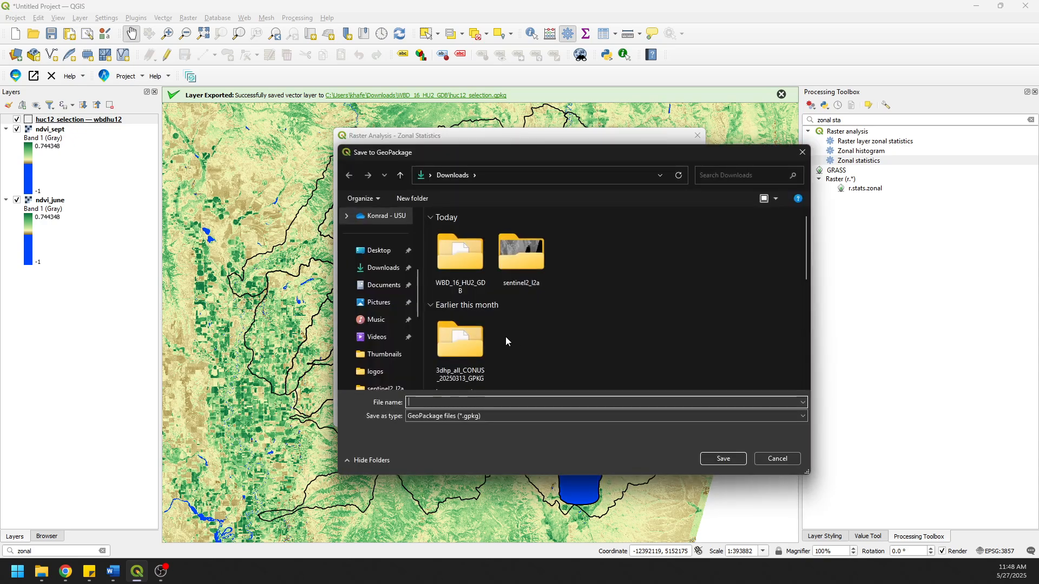
pyautogui.doubleClick(463, 254)
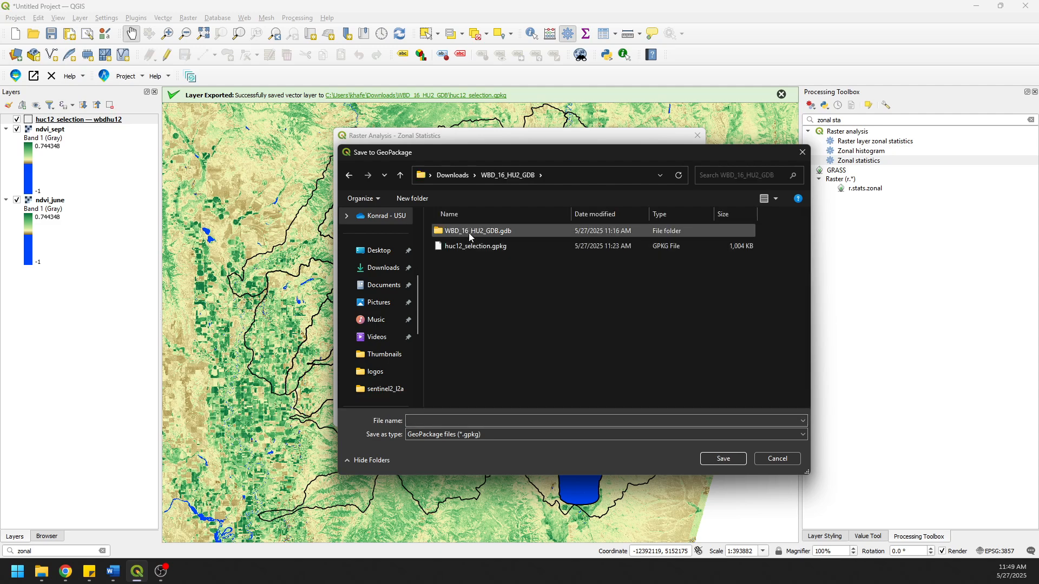
pyautogui.click(463, 249)
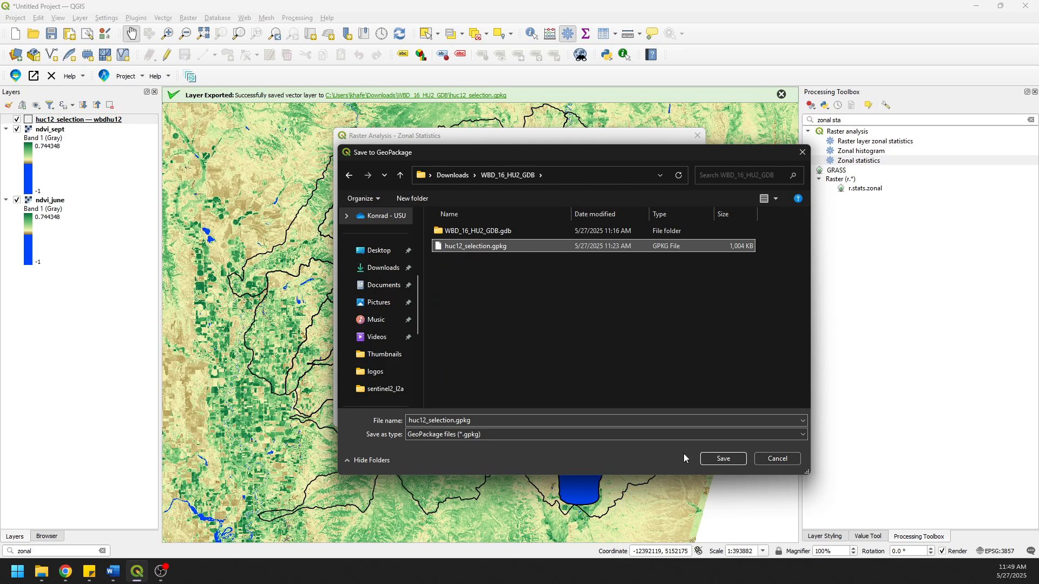
pyautogui.click(734, 459)
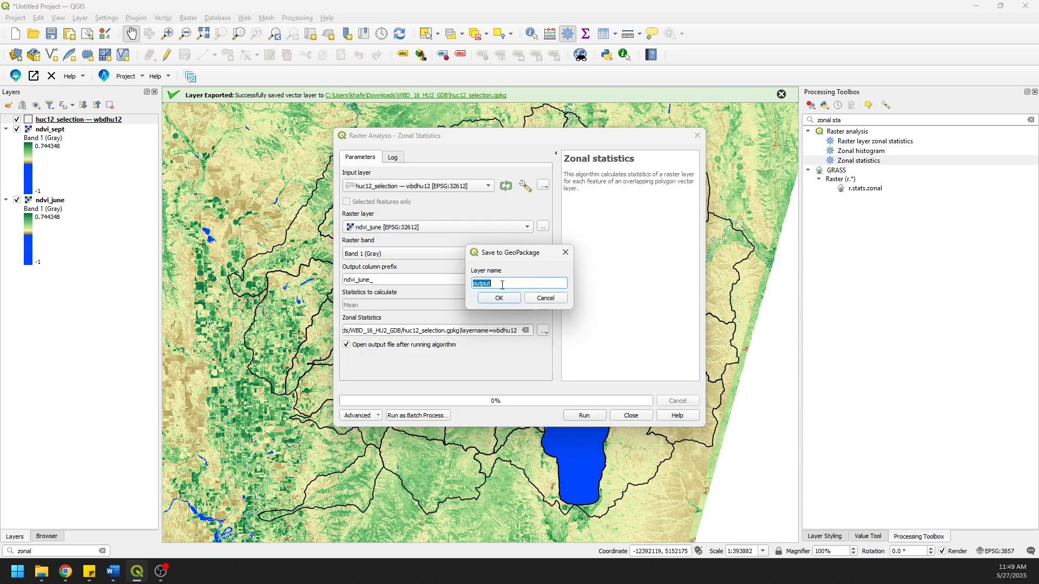
pyautogui.write('huc12_ndvi_june')
pyautogui.click(498, 298)
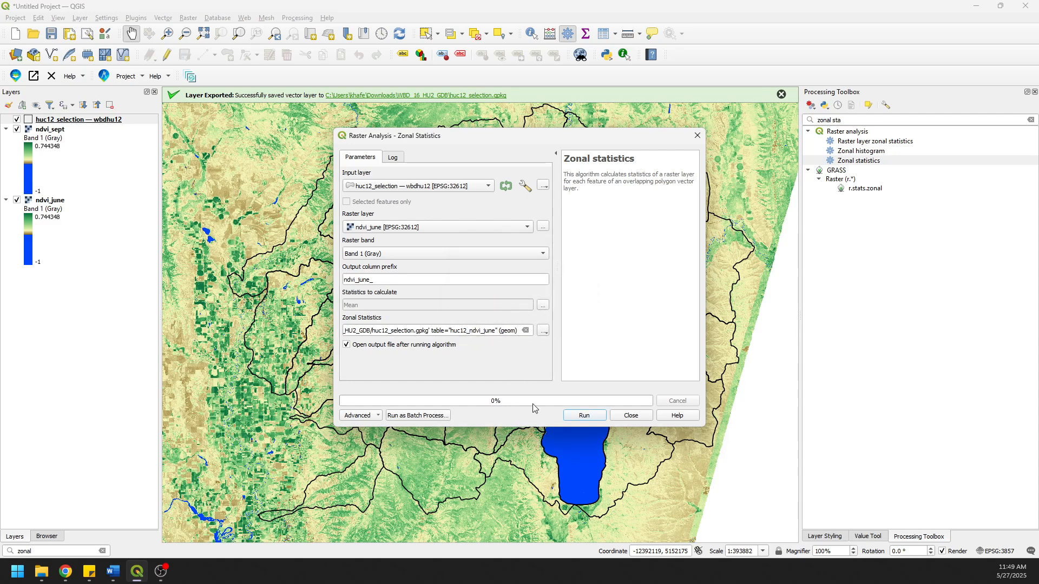
pyautogui.click(584, 416)
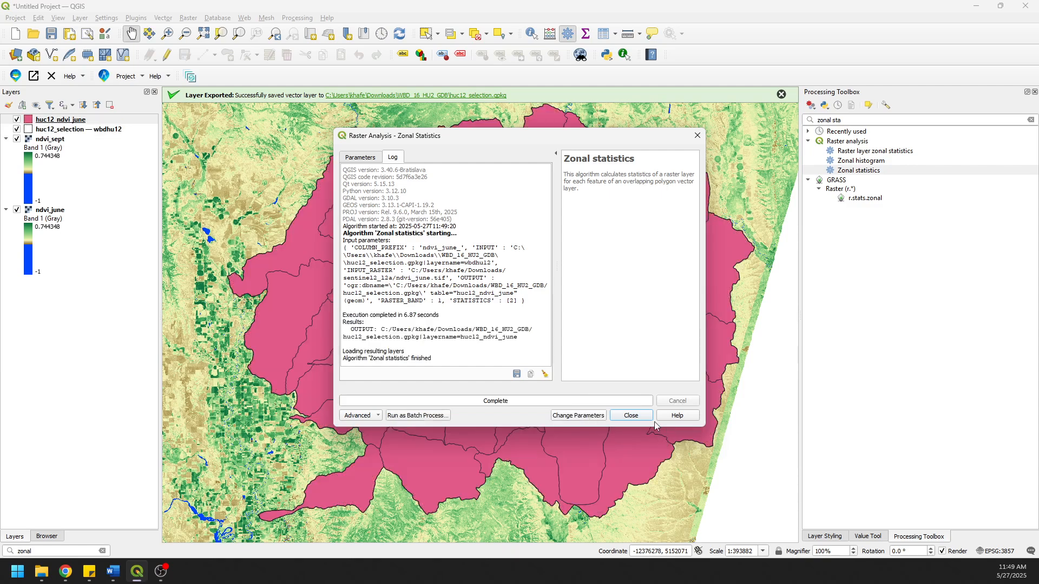
pyautogui.click(632, 417)
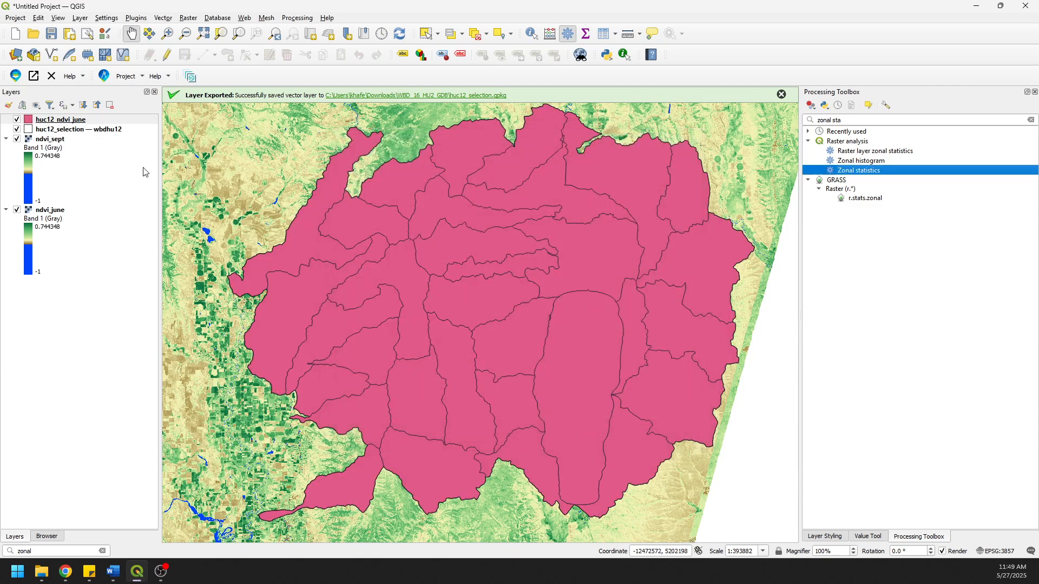
# - Examine the ndvi_june_mean column in the huc12_ndvi_june attribute table
pyautogui.rightClick(74, 122)
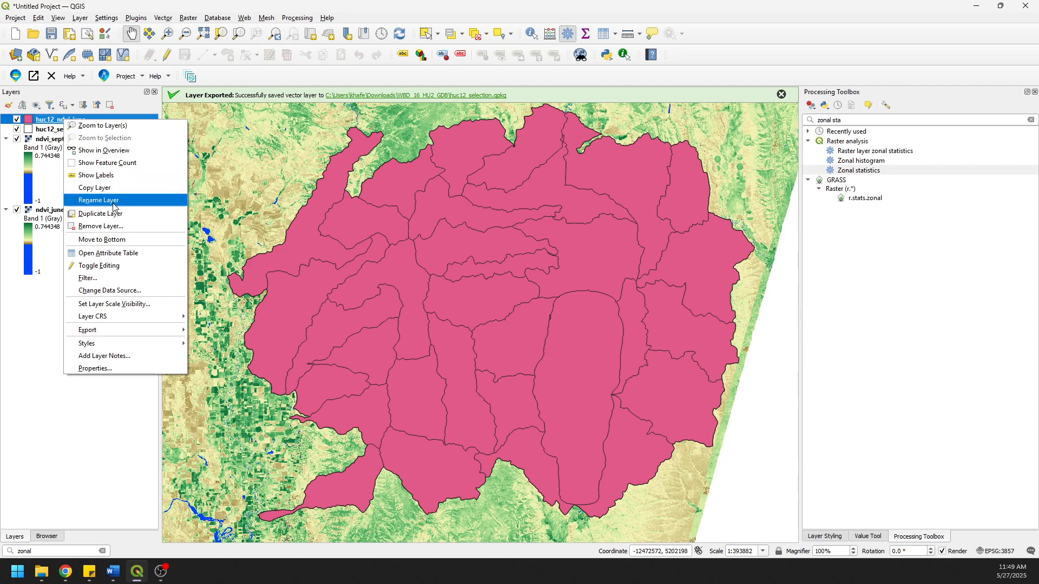
pyautogui.click(111, 253)
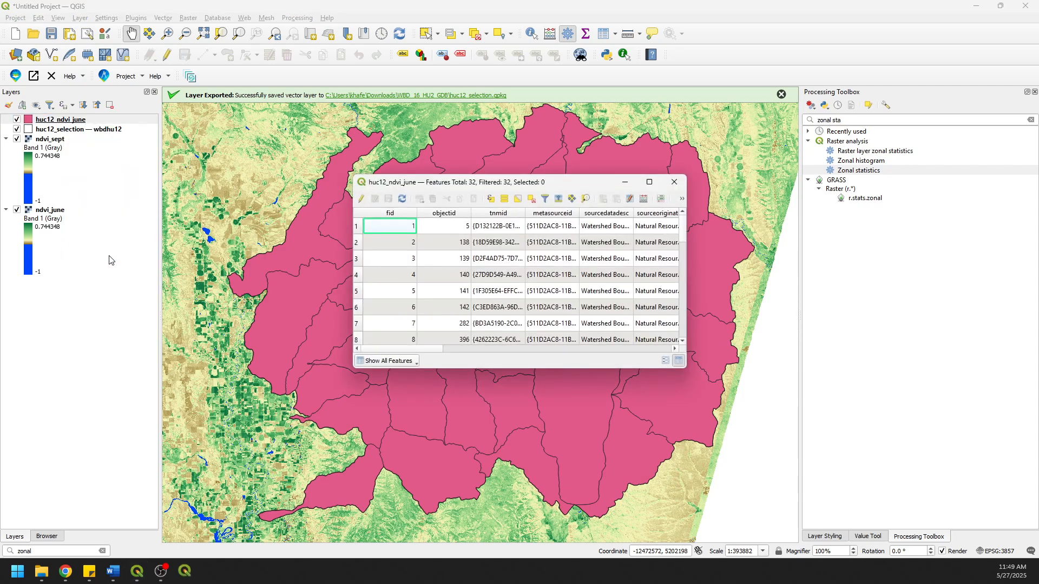
pyautogui.moveTo(419, 348); pyautogui.dragTo(664, 360)
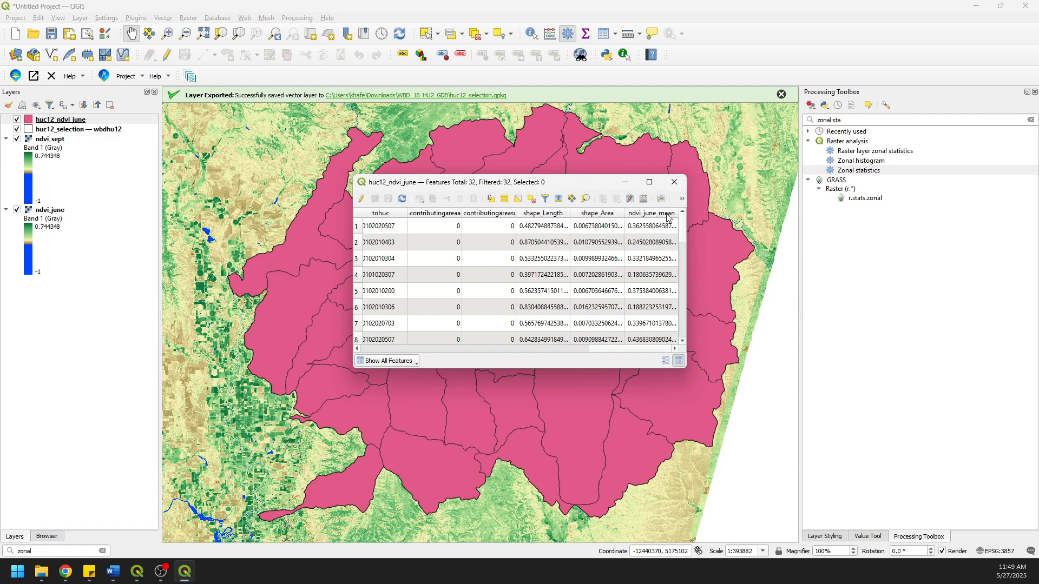
pyautogui.moveTo(688, 370); pyautogui.dragTo(732, 410)
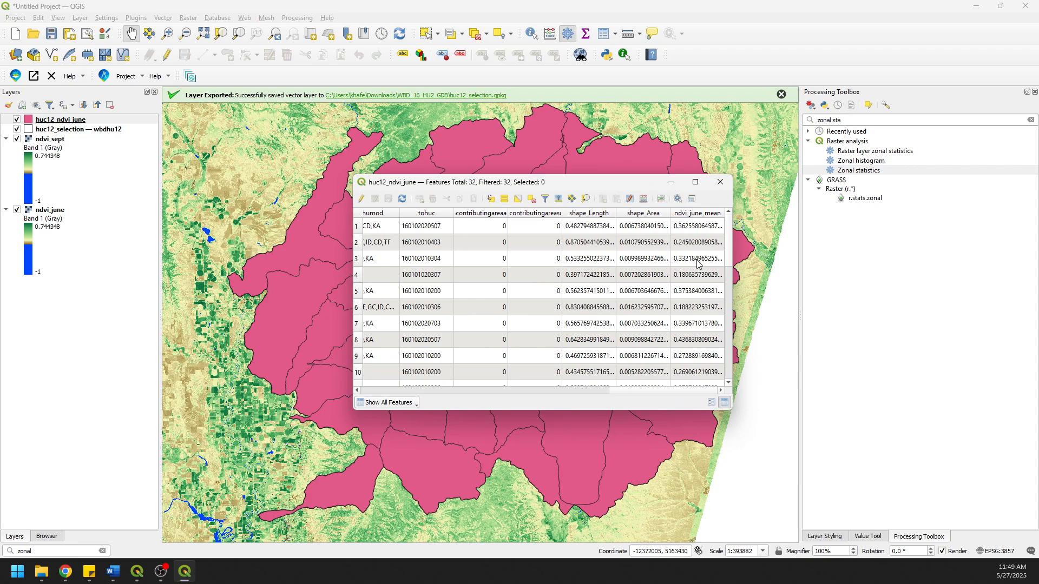
pyautogui.click(719, 181)
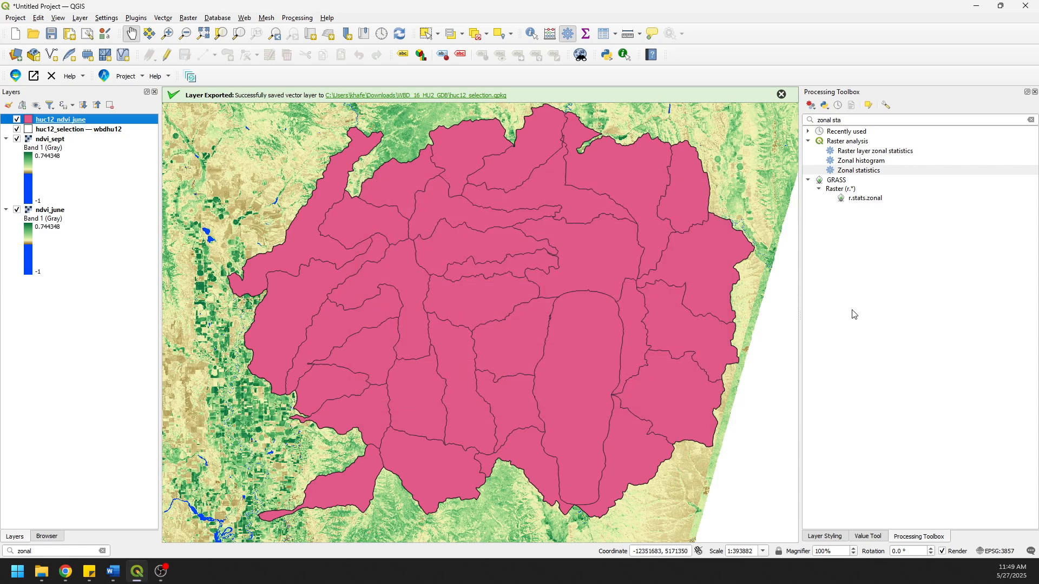
# - Set up zonal statistics on huc12_ndvi_june with ndvi_sept as the raster layer and ndvi_sept_ as the output column prefix
pyautogui.doubleClick(842, 171)
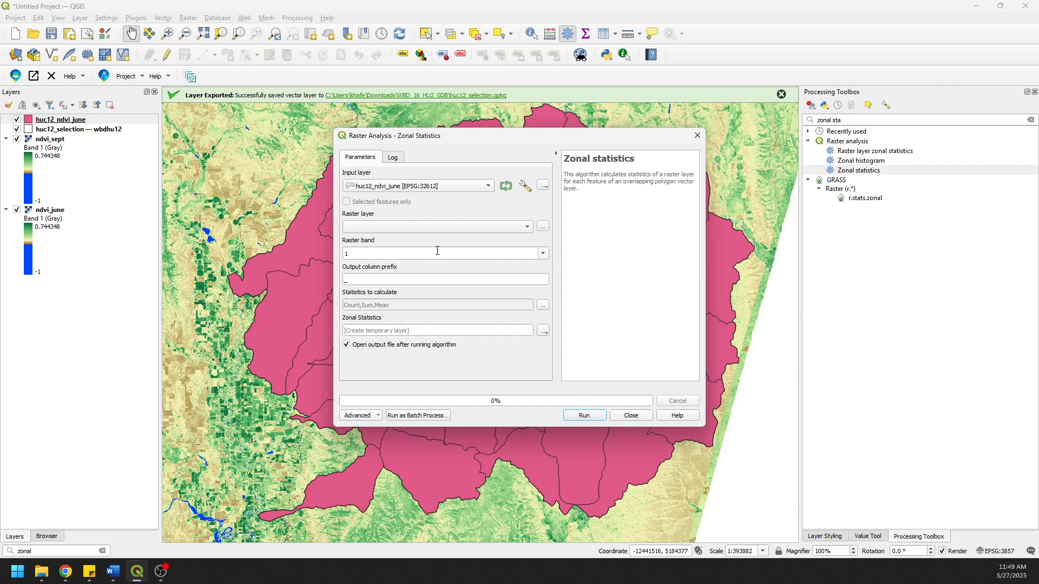
pyautogui.click(463, 226)
pyautogui.click(422, 237)
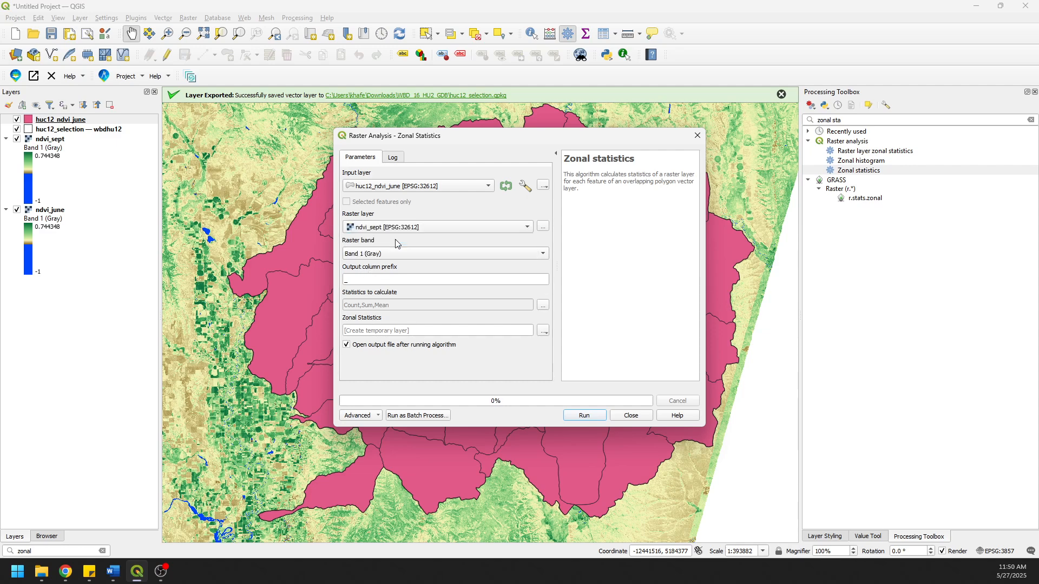
pyautogui.doubleClick(414, 278)
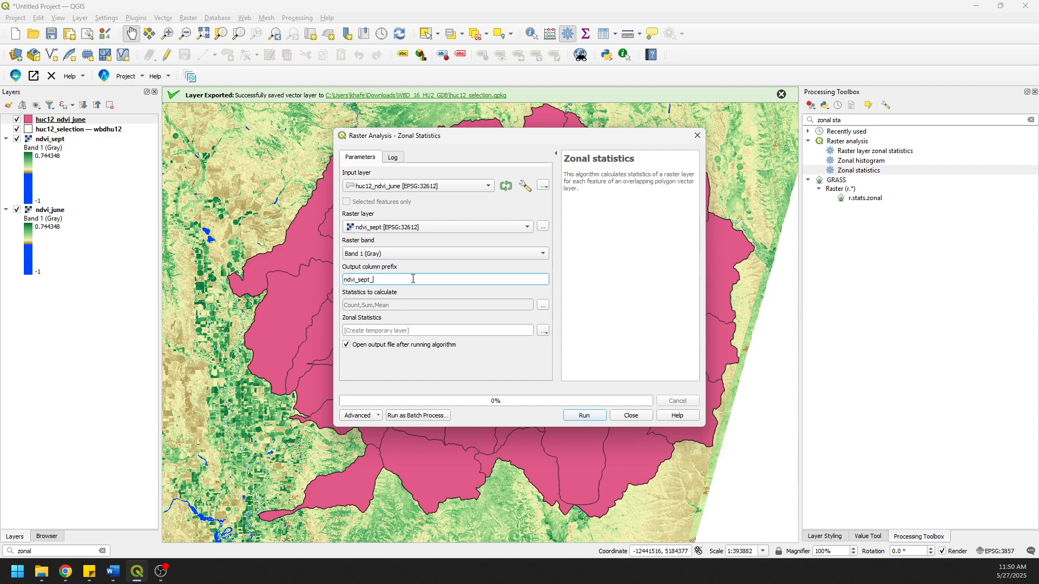
# - Restrict the September zonal statistics to Mean by excluding Count and Sum
pyautogui.click(542, 305)
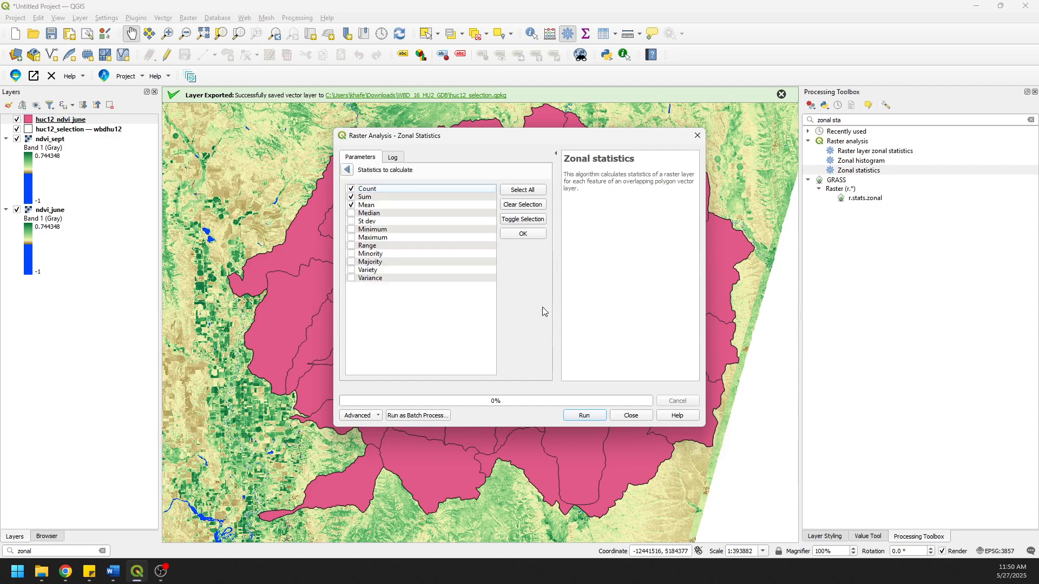
pyautogui.click(351, 188)
pyautogui.click(351, 197)
pyautogui.click(523, 234)
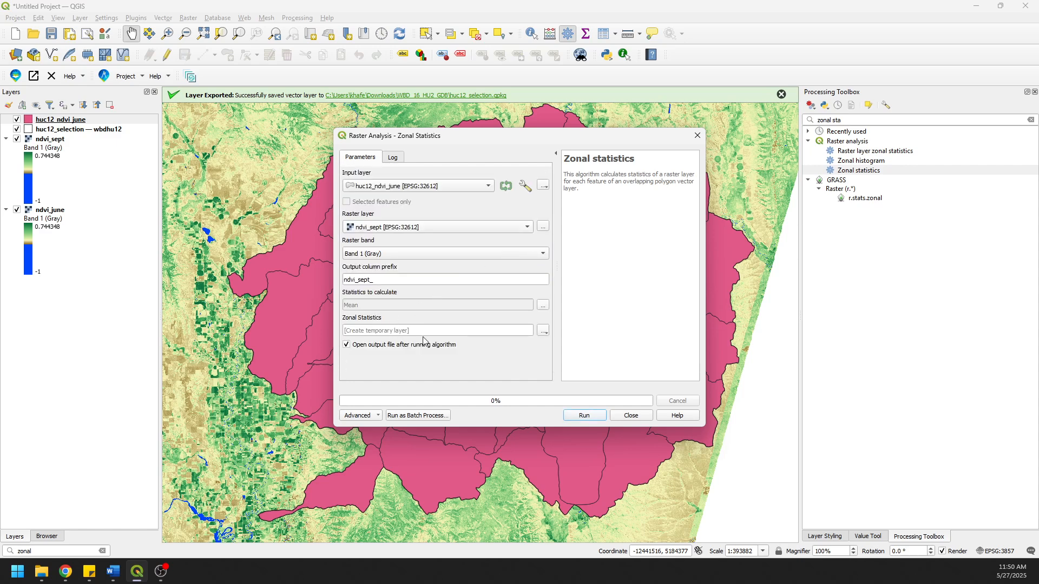
# - Save the September output to huc12_selection.gpkg as layer huc12_ndvi_all and run the zonal statistics
pyautogui.click(544, 331)
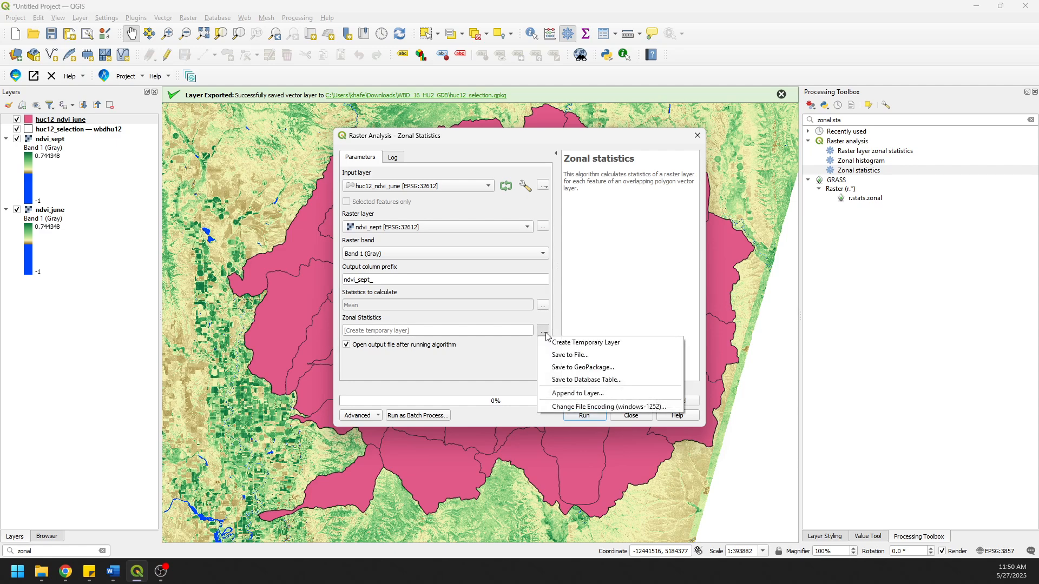
pyautogui.click(573, 367)
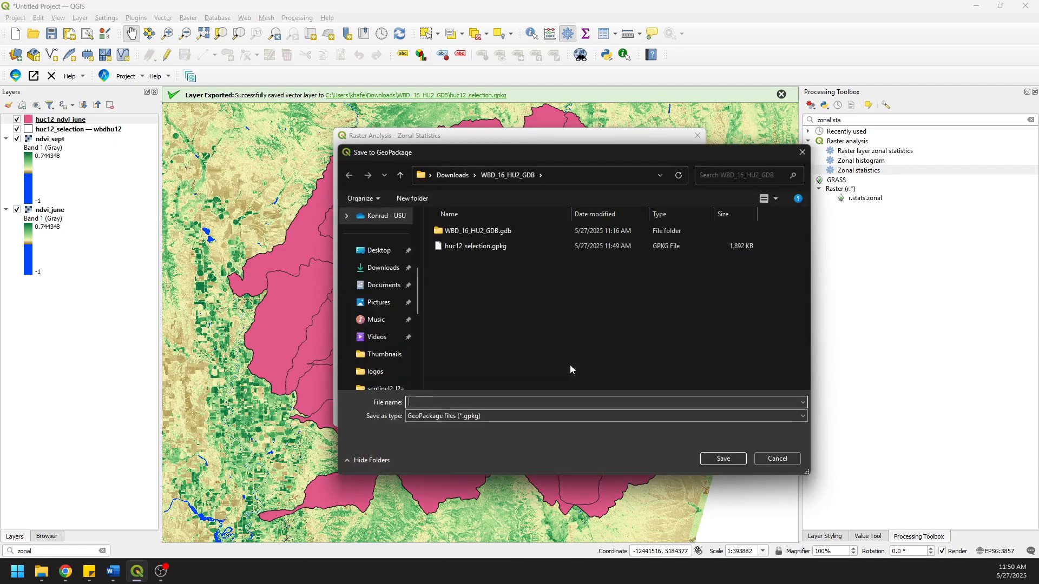
pyautogui.click(461, 247)
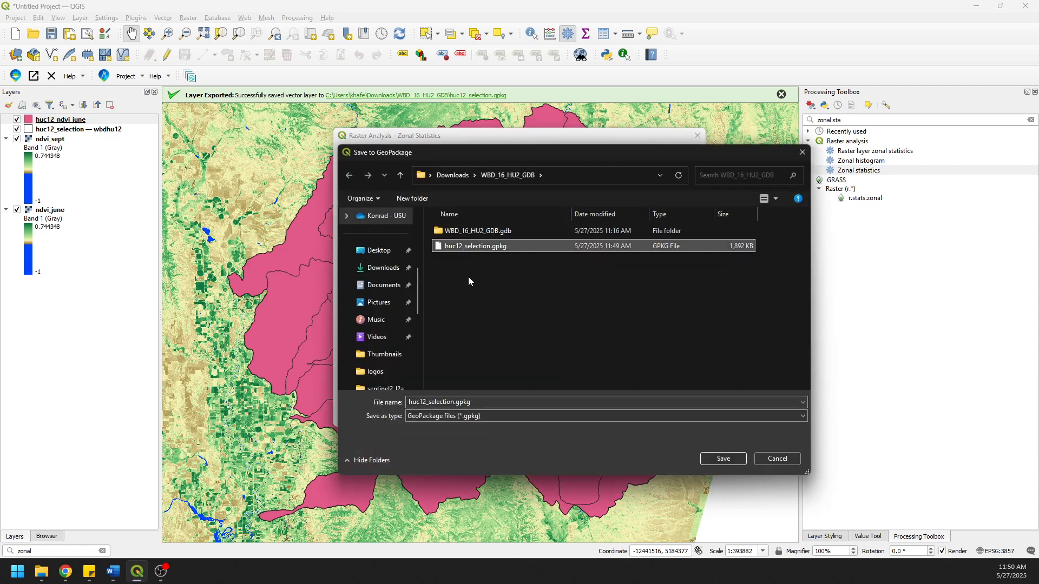
pyautogui.click(723, 459)
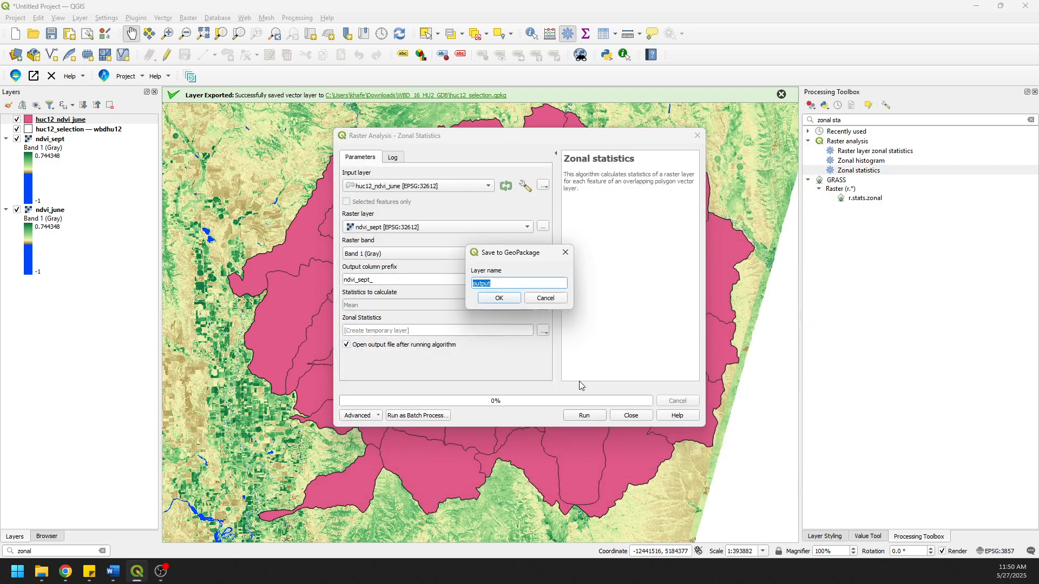
pyautogui.write('huc12_ndvi_all')
pyautogui.click(497, 298)
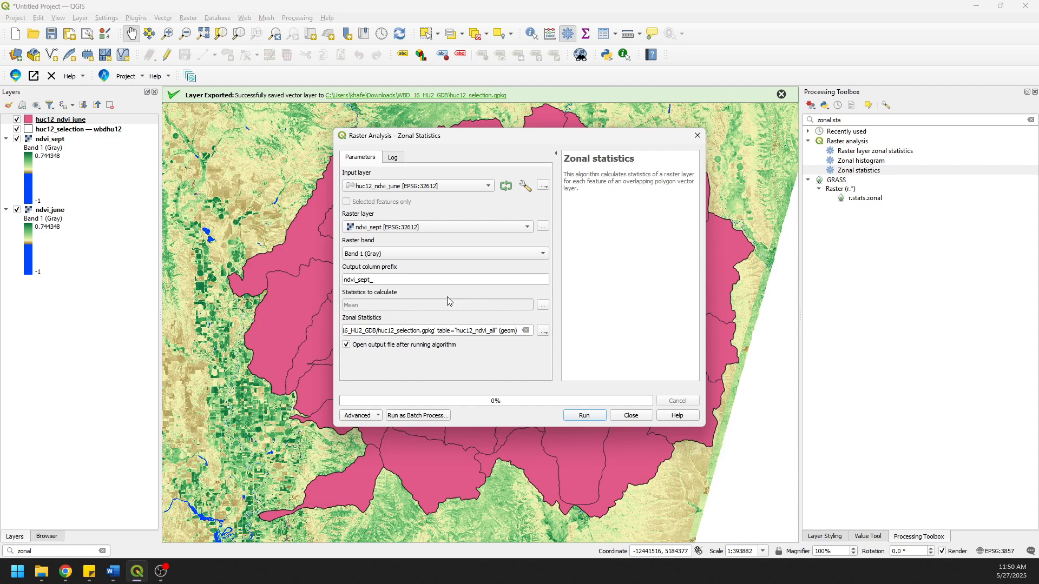
pyautogui.click(586, 416)
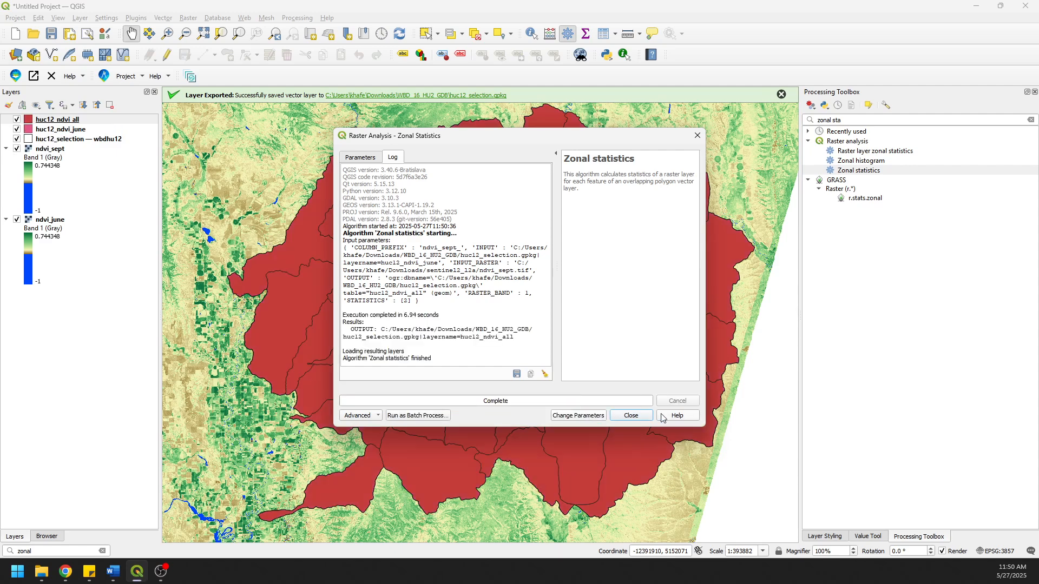
pyautogui.click(631, 418)
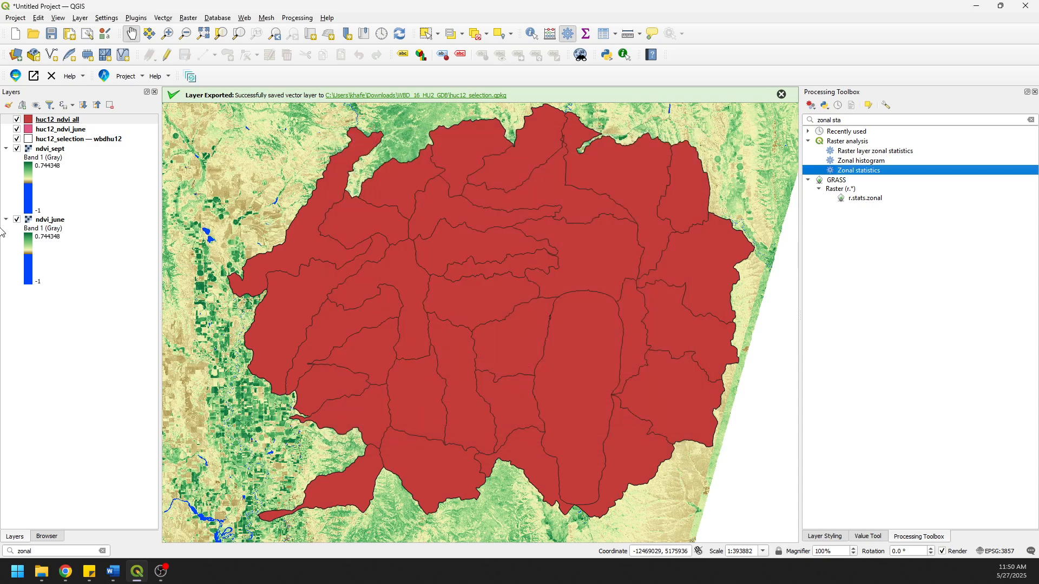
# - Remove the huc12_ndvi_june layer from the project and hide the huc12_selection — wbdhu12 layer
pyautogui.rightClick(56, 131)
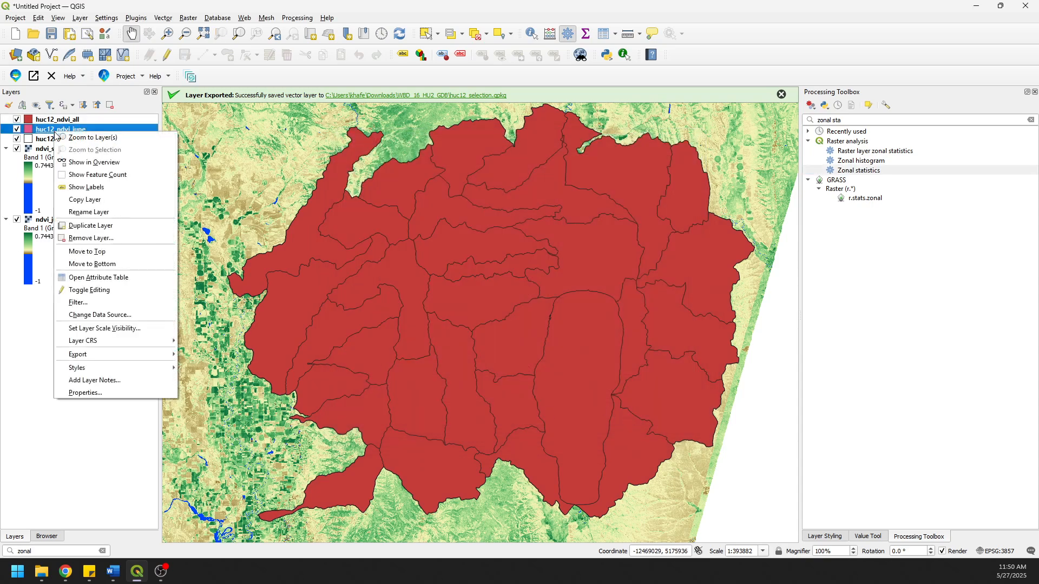
pyautogui.click(95, 238)
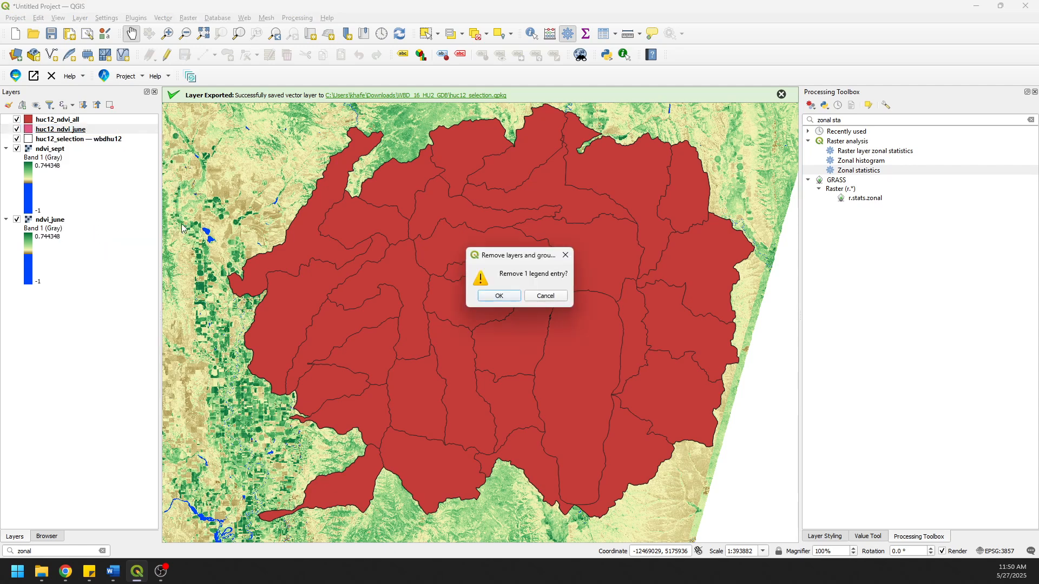
pyautogui.click(506, 301)
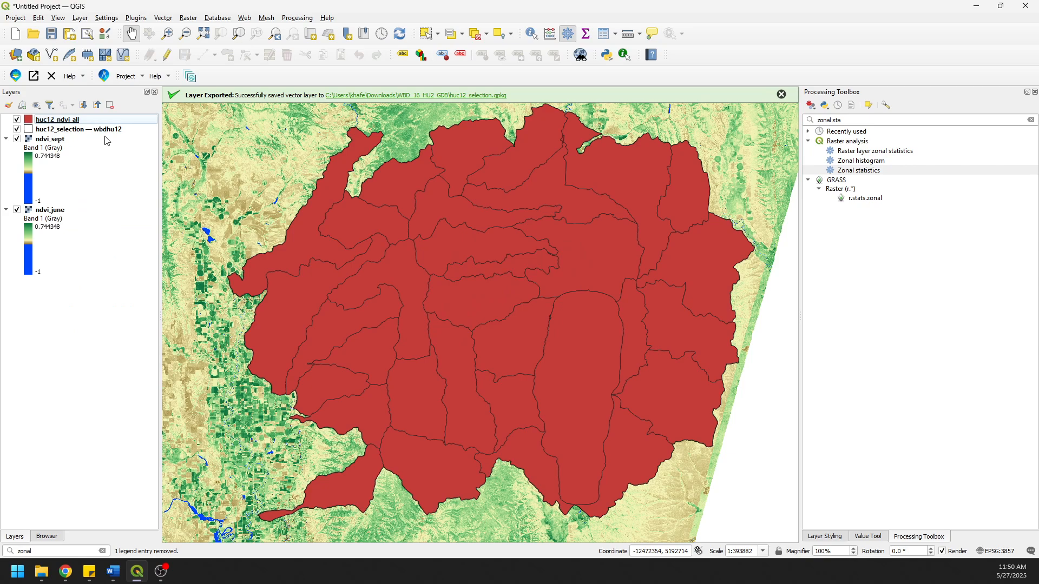
pyautogui.click(16, 128)
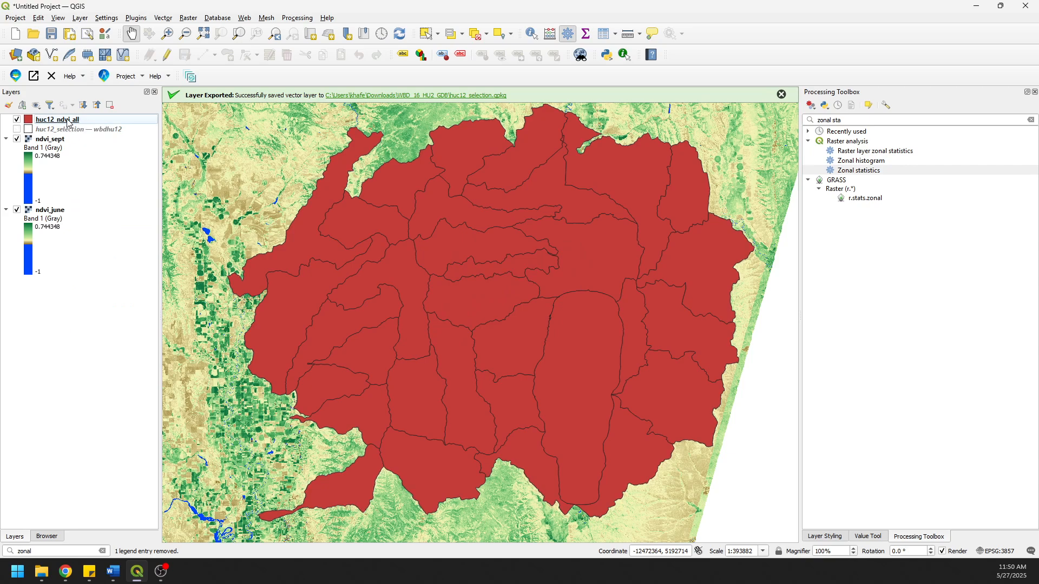
# - Examine the ndvi_june_mean and ndvi_sept_mean columns in the huc12_ndvi_all attribute table
pyautogui.rightClick(67, 123)
pyautogui.click(116, 241)
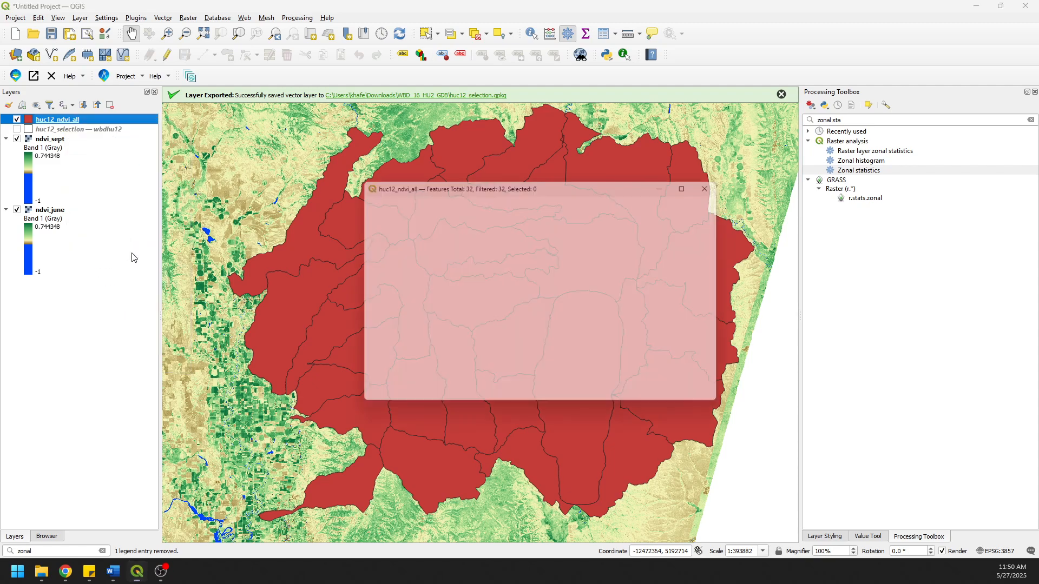
pyautogui.moveTo(438, 389); pyautogui.dragTo(587, 390)
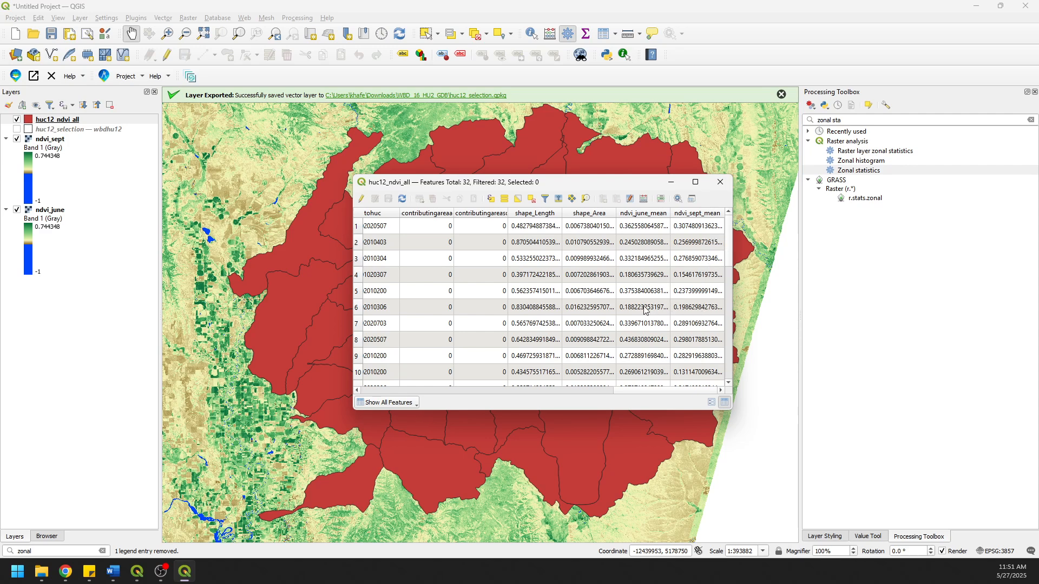
pyautogui.click(721, 184)
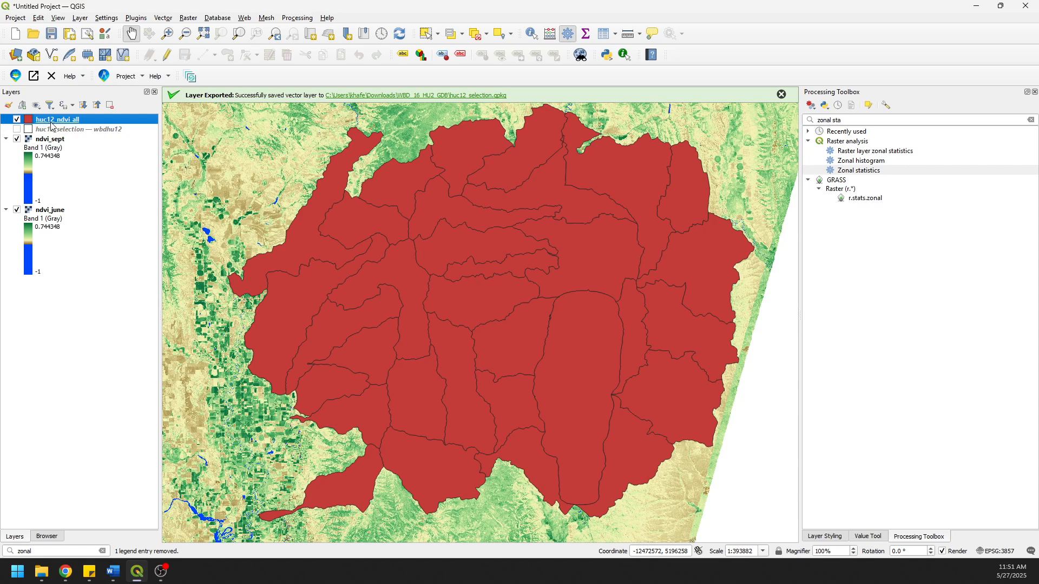
# - Style the huc12_ndvi_all layer with Graduated symbology based on the ndvi_june_mean field
pyautogui.click(820, 534)
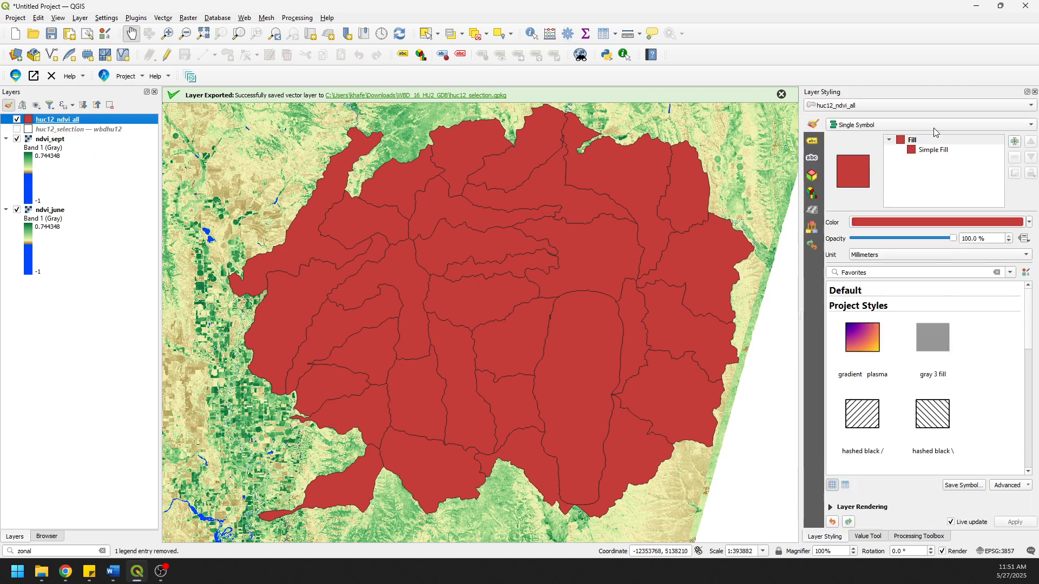
pyautogui.click(862, 125)
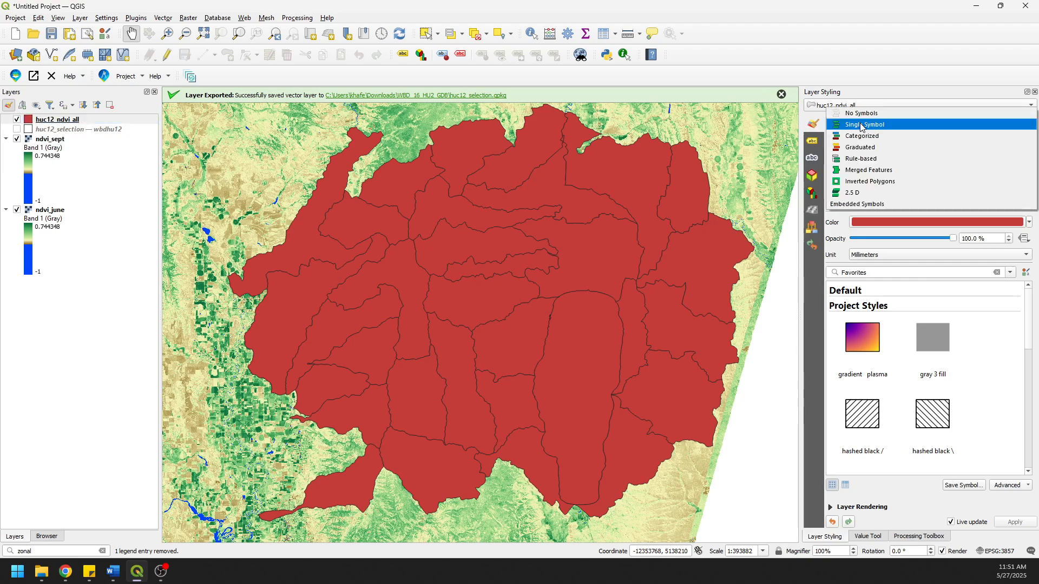
pyautogui.click(860, 148)
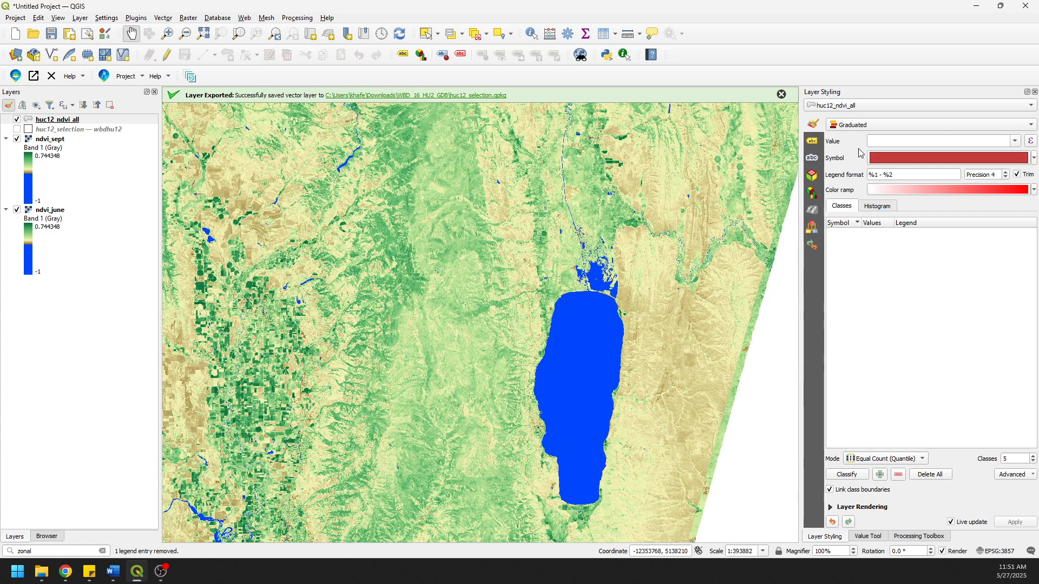
pyautogui.click(1015, 142)
pyautogui.scroll(-1, 940, 237)
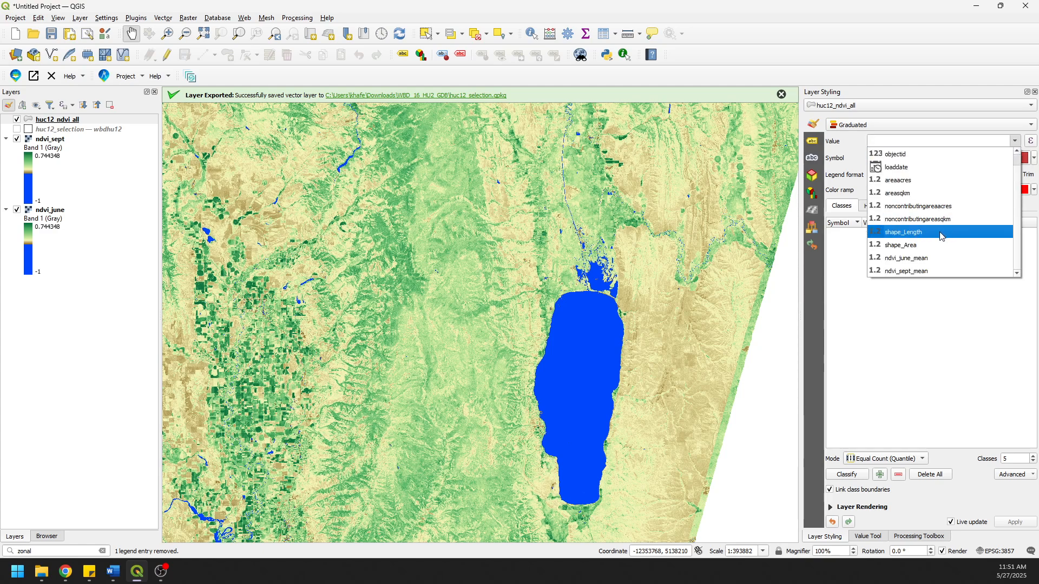
pyautogui.click(923, 260)
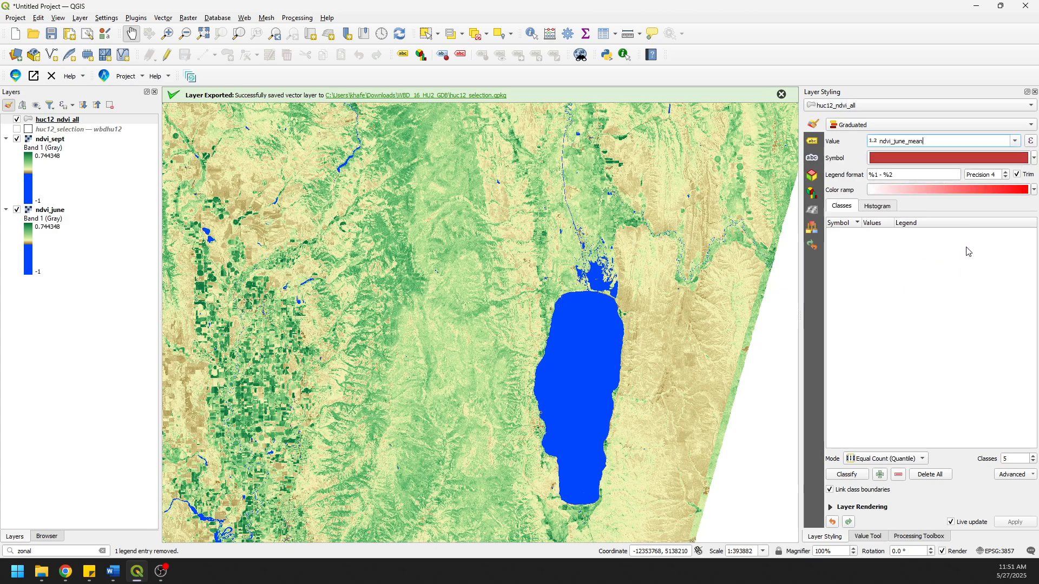
# - Apply the YlGn color ramp to huc12_ndvi_all and classify its values in Equal Interval mode
pyautogui.click(1033, 190)
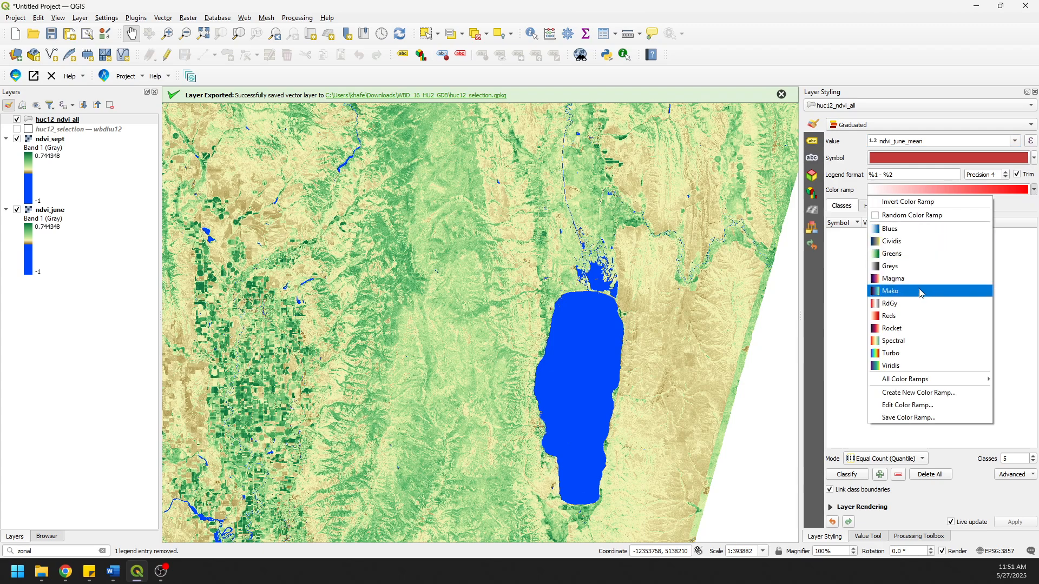
pyautogui.moveTo(988, 381)
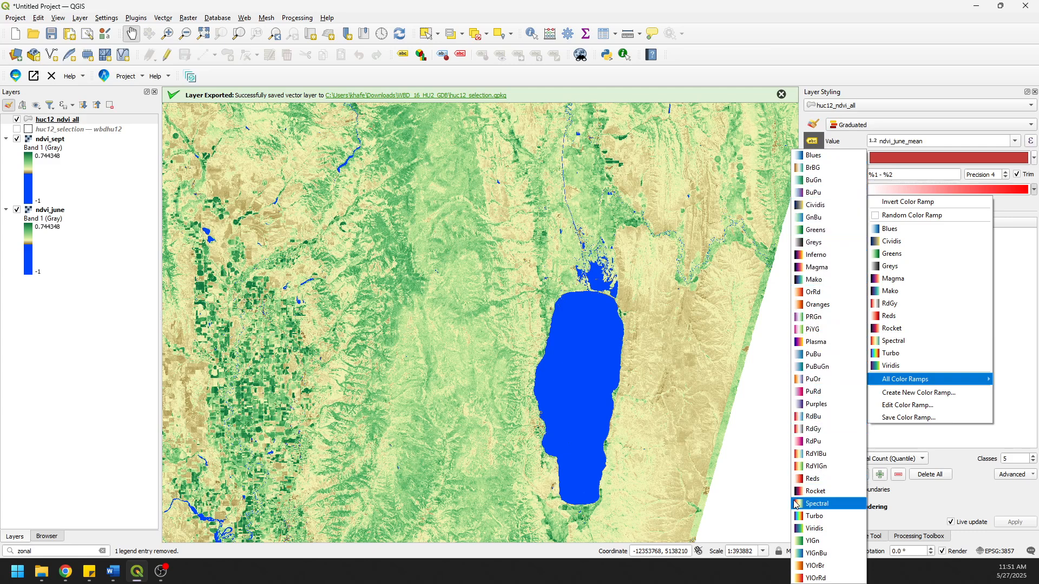
pyautogui.click(819, 542)
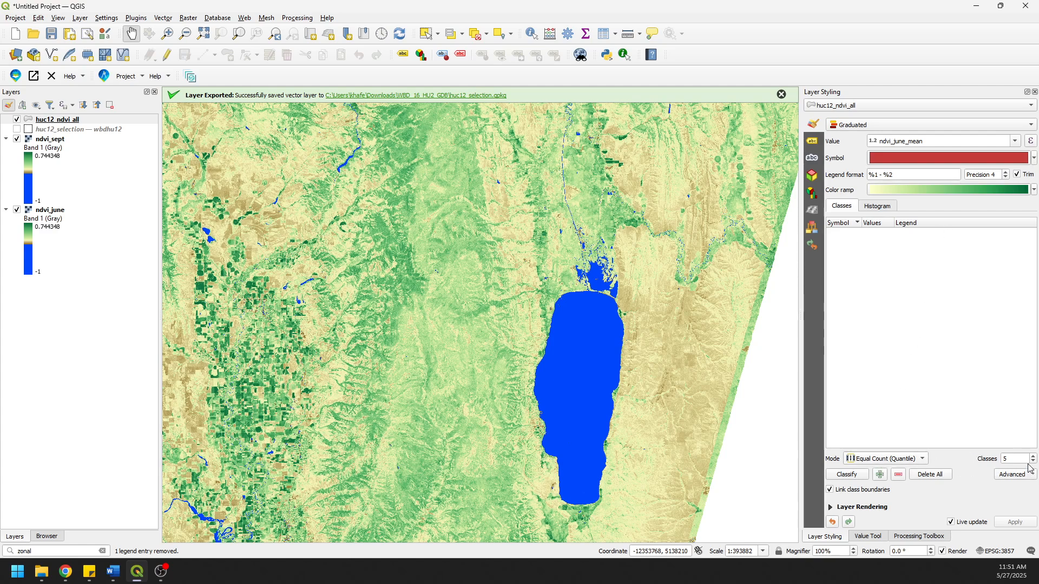
pyautogui.click(915, 460)
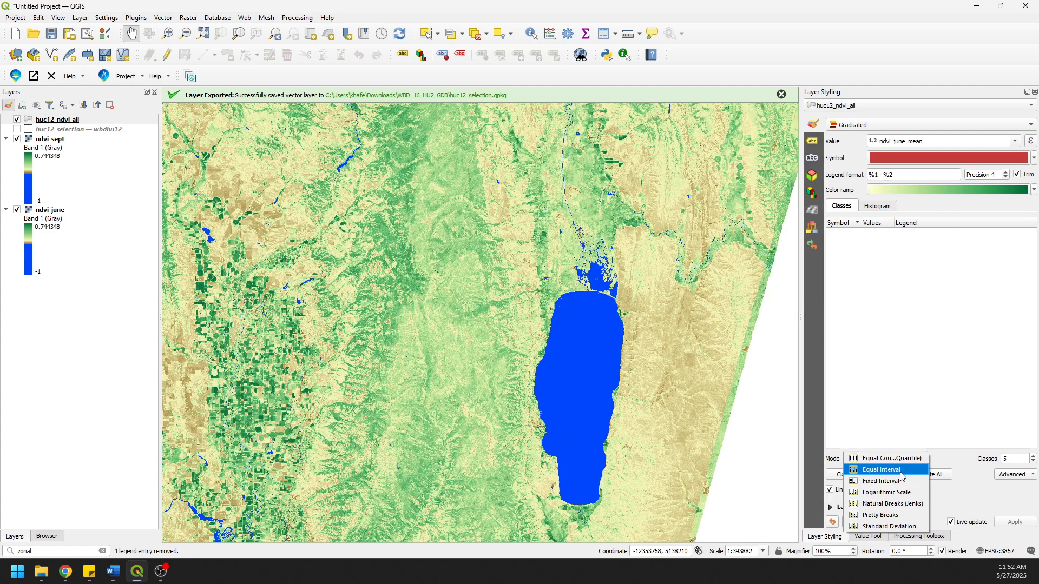
pyautogui.click(900, 475)
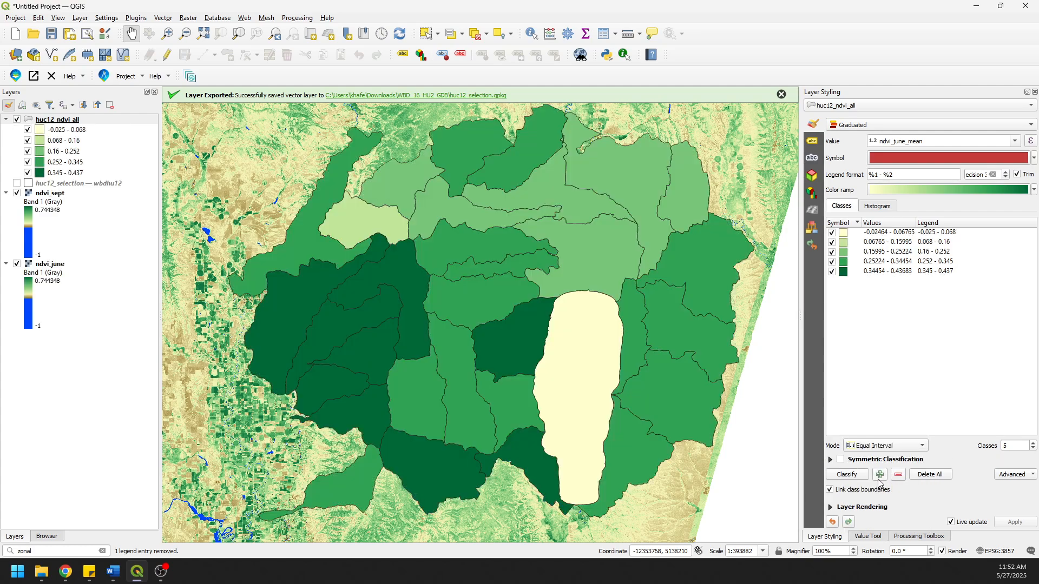
# - Change the huc12_ndvi_all classification mode to Equal Count (Quantile) and hide the ndvi_sept and ndvi_june rasters
pyautogui.click(922, 449)
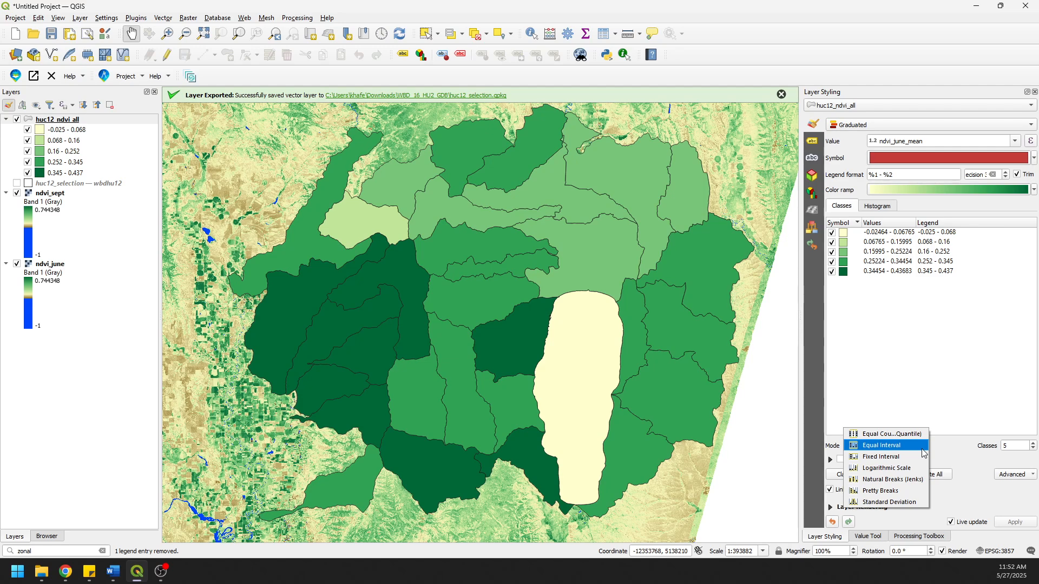
pyautogui.click(891, 435)
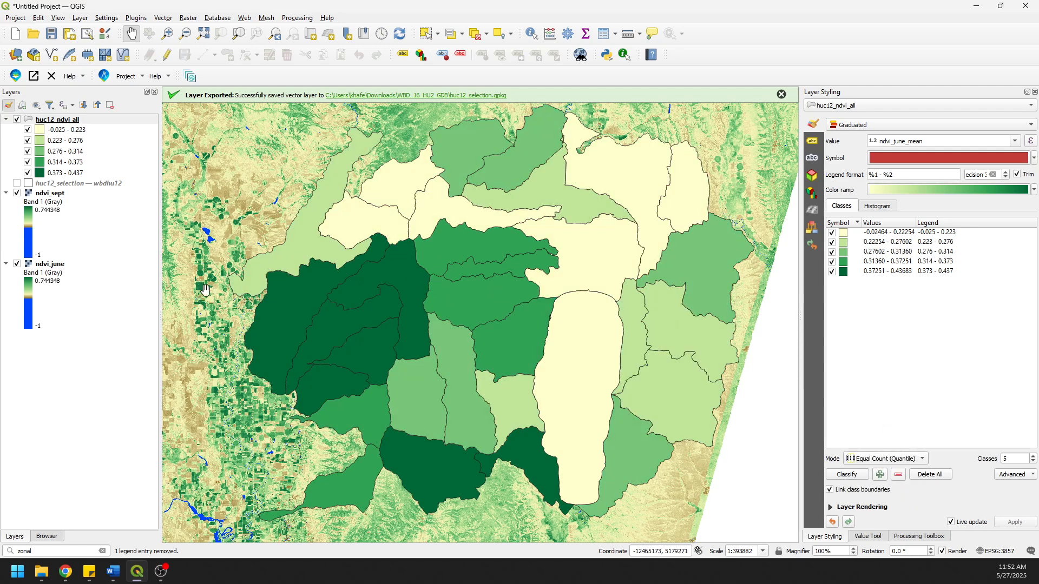
pyautogui.click(17, 193)
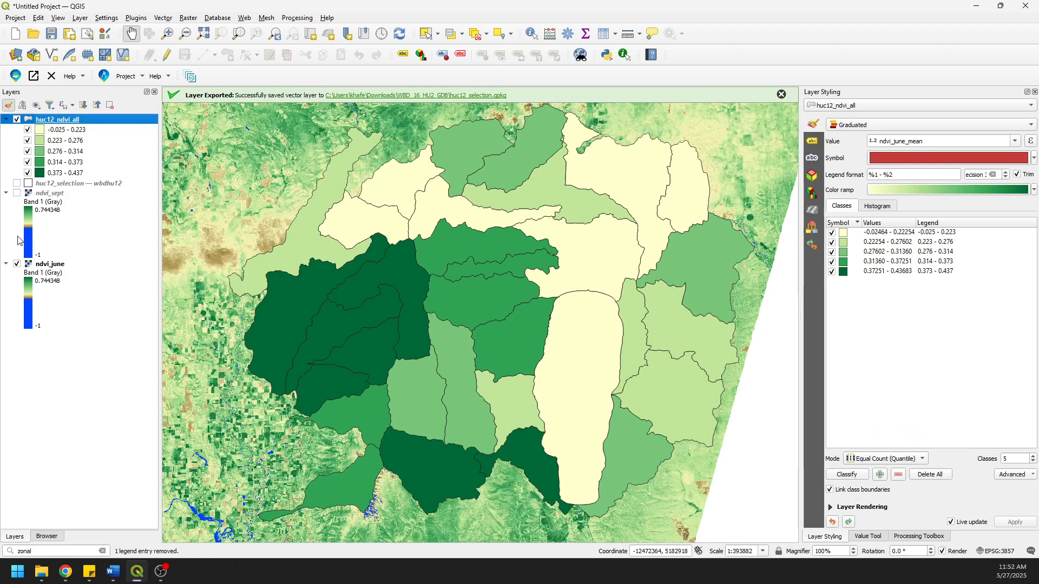
pyautogui.click(16, 264)
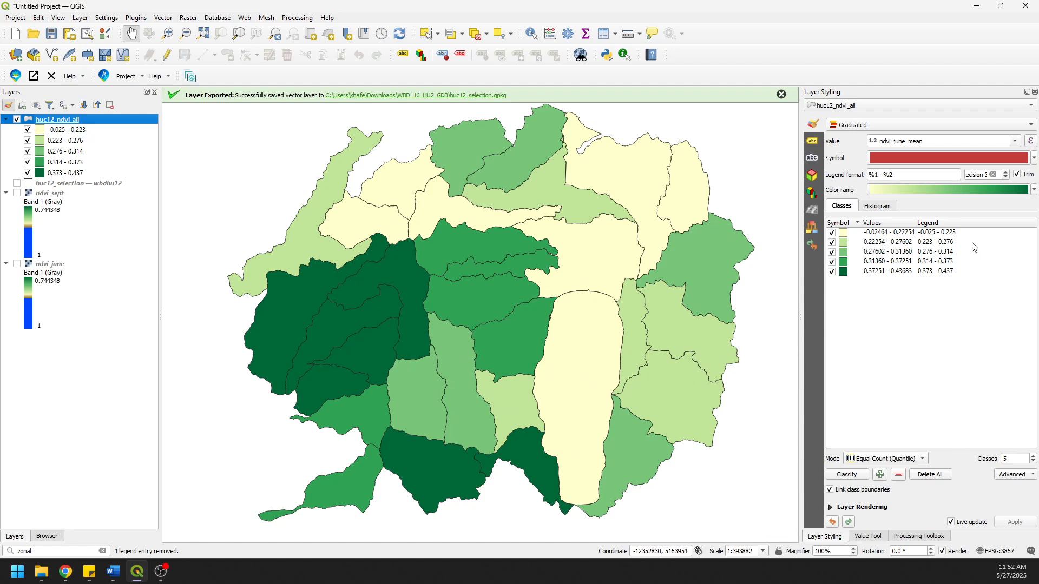
# - Switch the graduated symbology of huc12_ndvi_all to the ndvi_sept_mean field and reclassify its values
pyautogui.click(1016, 142)
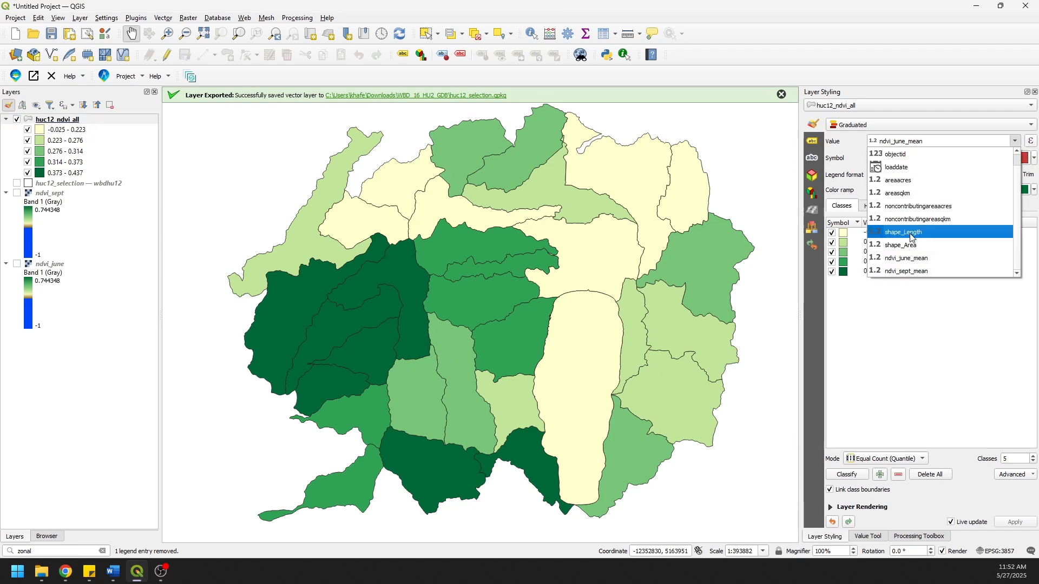
pyautogui.click(885, 273)
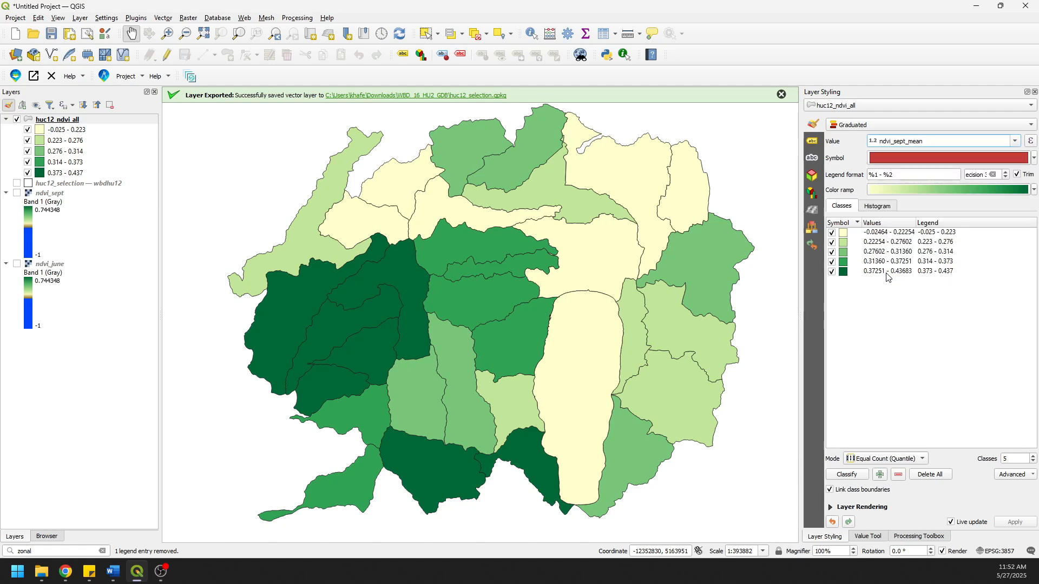
pyautogui.click(853, 479)
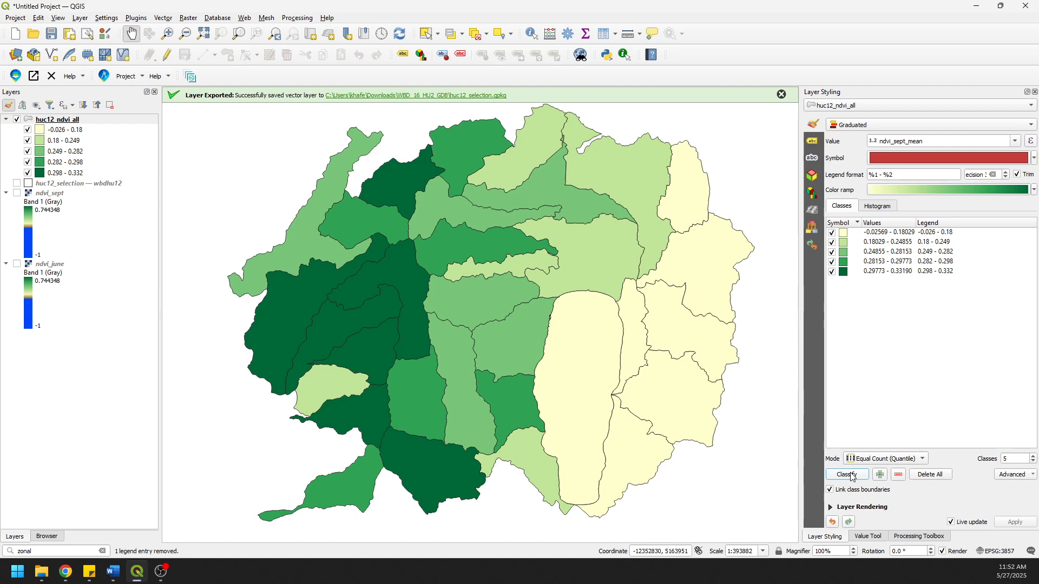
# - Set the graduated symbology of huc12_ndvi_all back to the ndvi_june_mean field and reclassify its values
pyautogui.click(1016, 144)
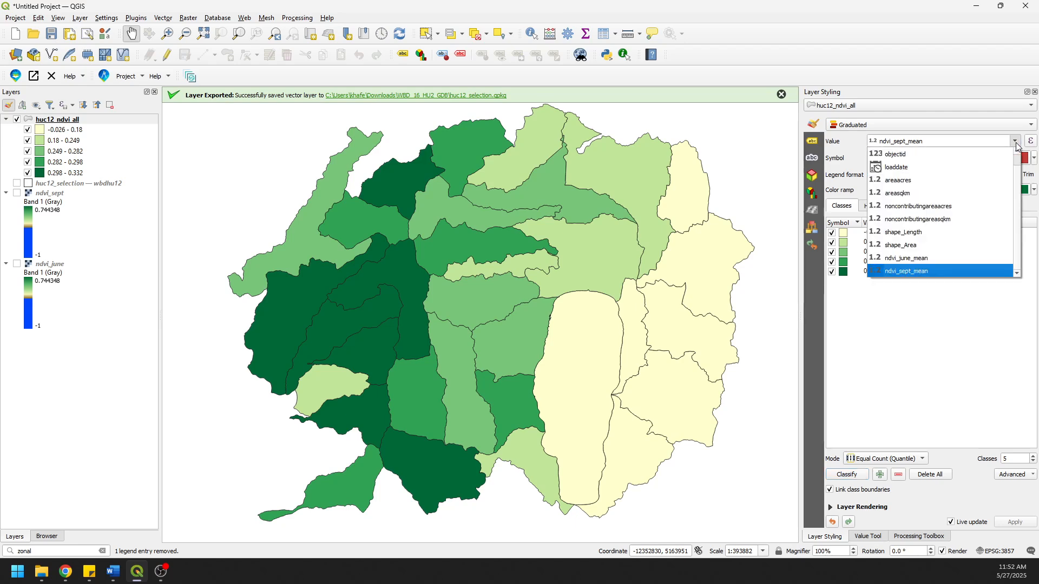
pyautogui.click(924, 260)
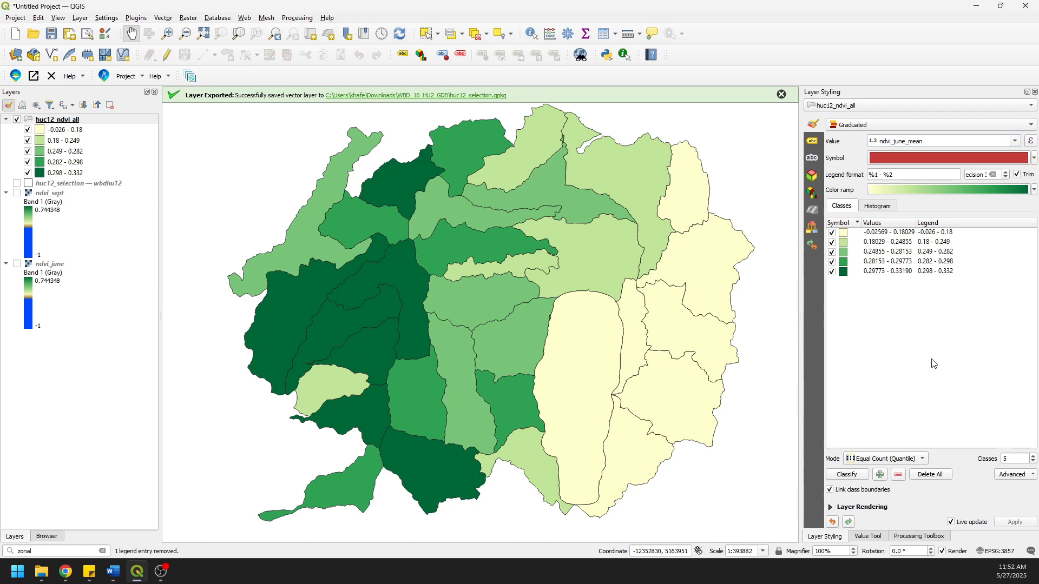
pyautogui.click(850, 476)
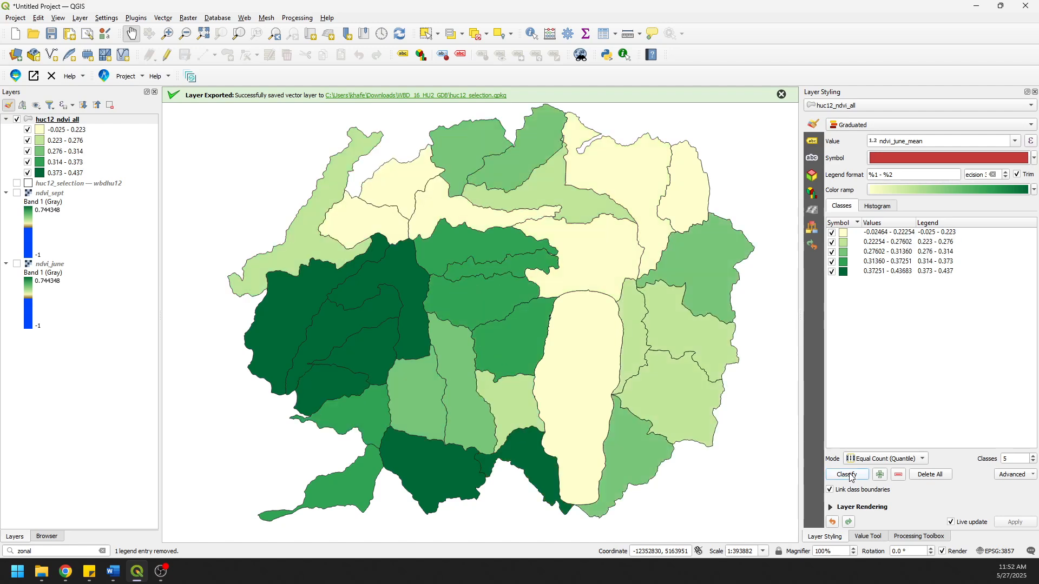